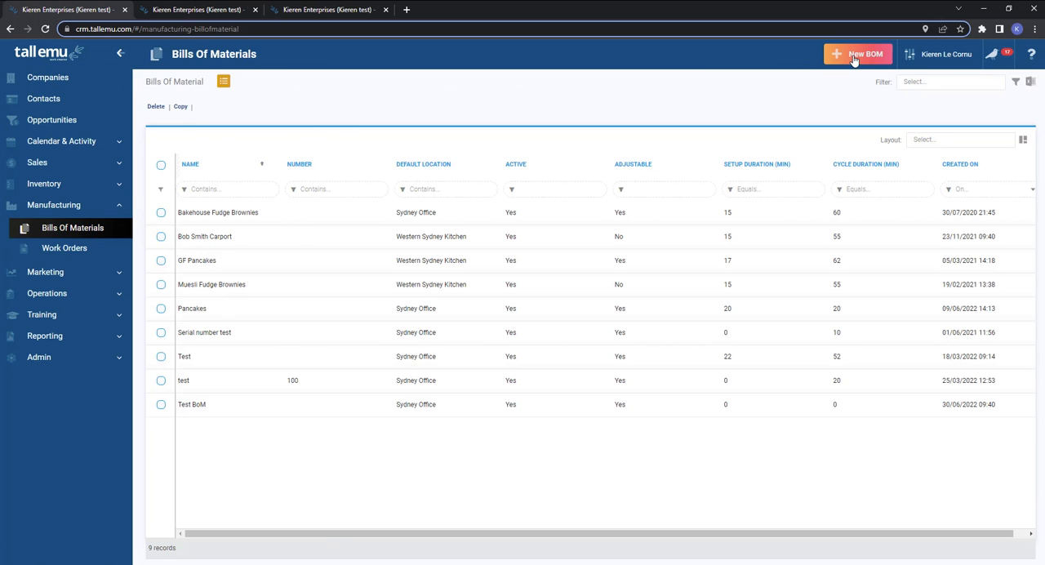
Switch to the second browser tab and open the inventory Products list.
click(215, 12)
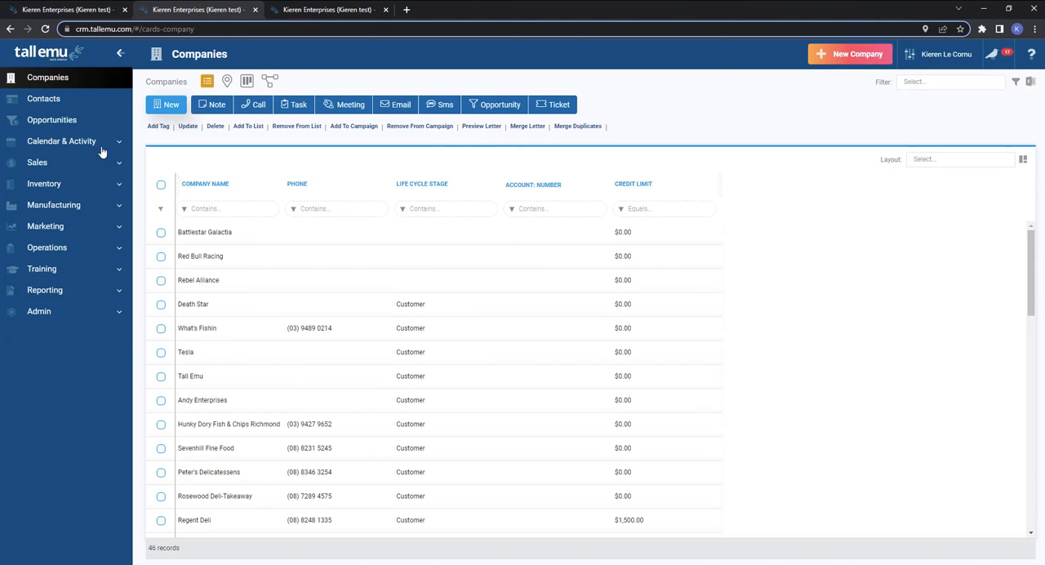
click(65, 181)
click(49, 209)
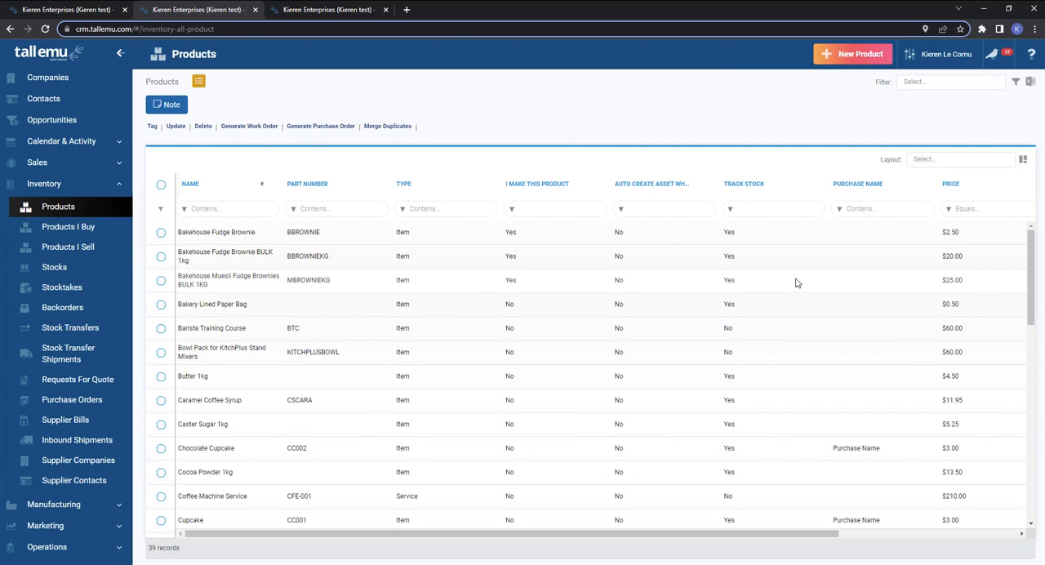
Start a new product record, enable I Make This Product, and leave the form without saving.
click(859, 56)
scroll(830, 457, down, 3)
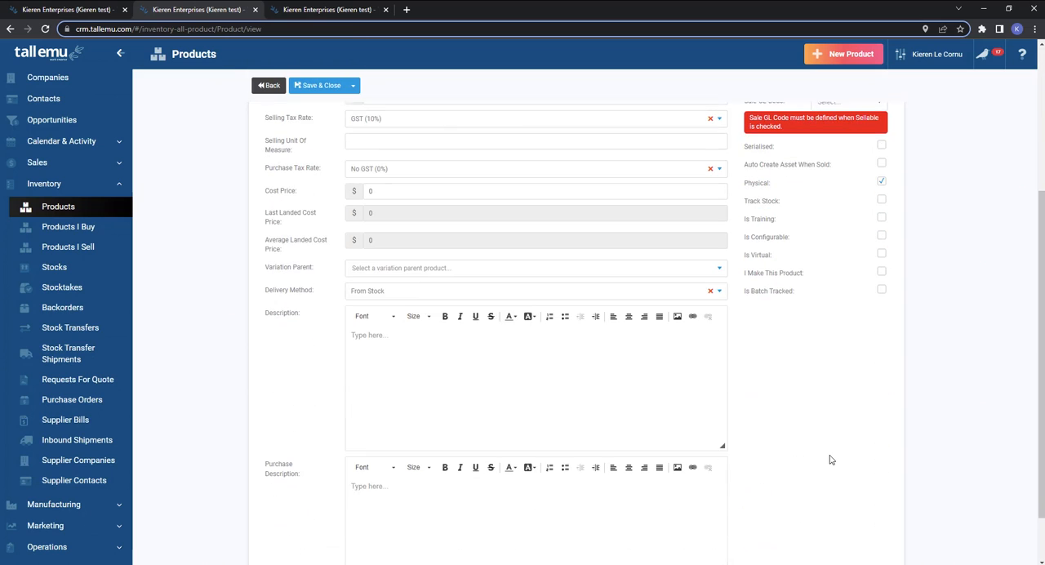
click(881, 267)
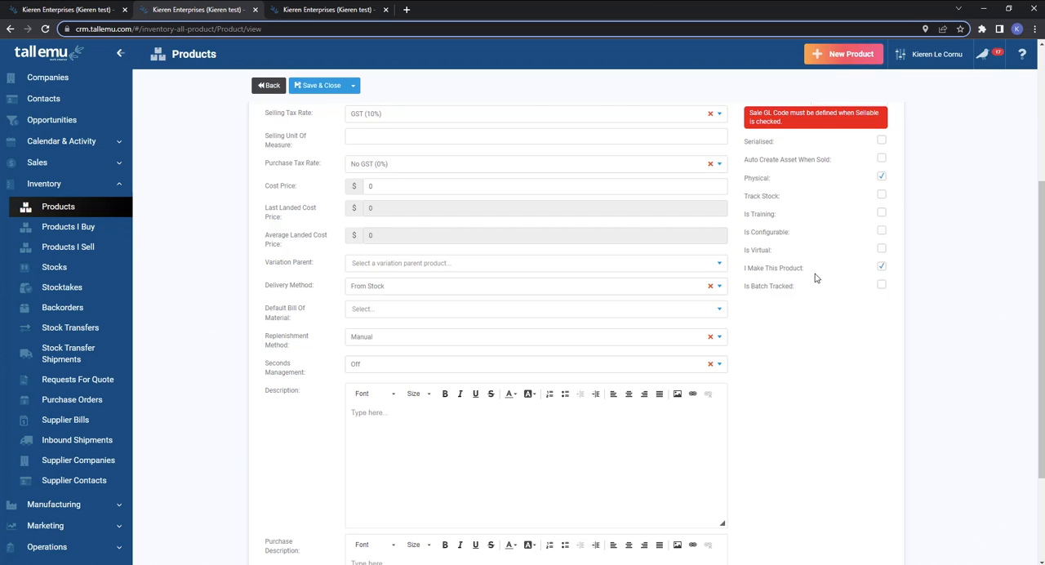
click(270, 86)
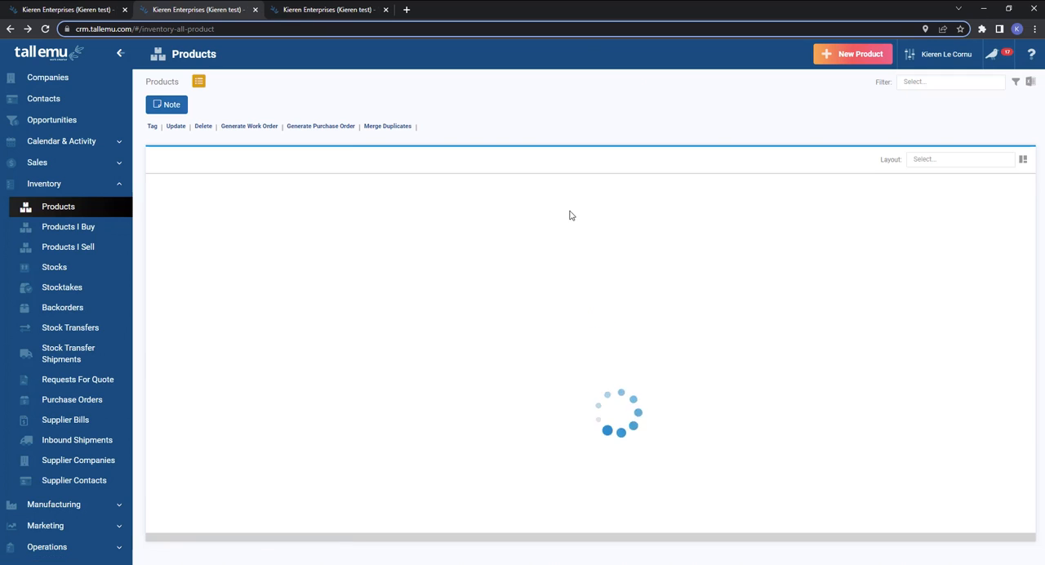
Filter the Products list to items with I Make This Product set to True.
mouse_move(555, 193)
mouse_down()
mouse_move(562, 188)
mouse_move(545, 192)
mouse_up()
click(511, 209)
click(487, 231)
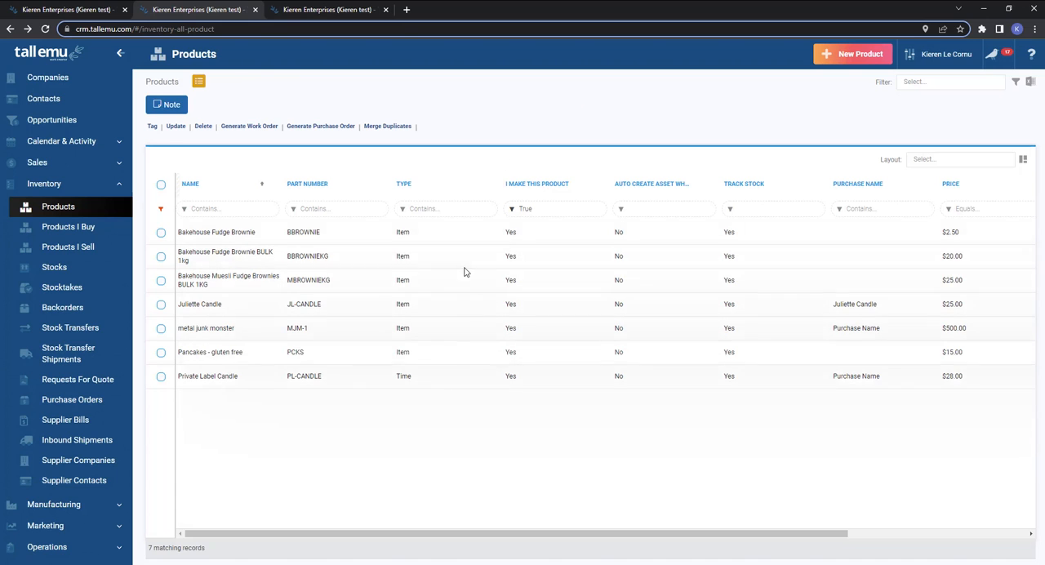
Open the Bakehouse Fudge Brownie product and review its manufacturing details and bill of material options.
click(375, 235)
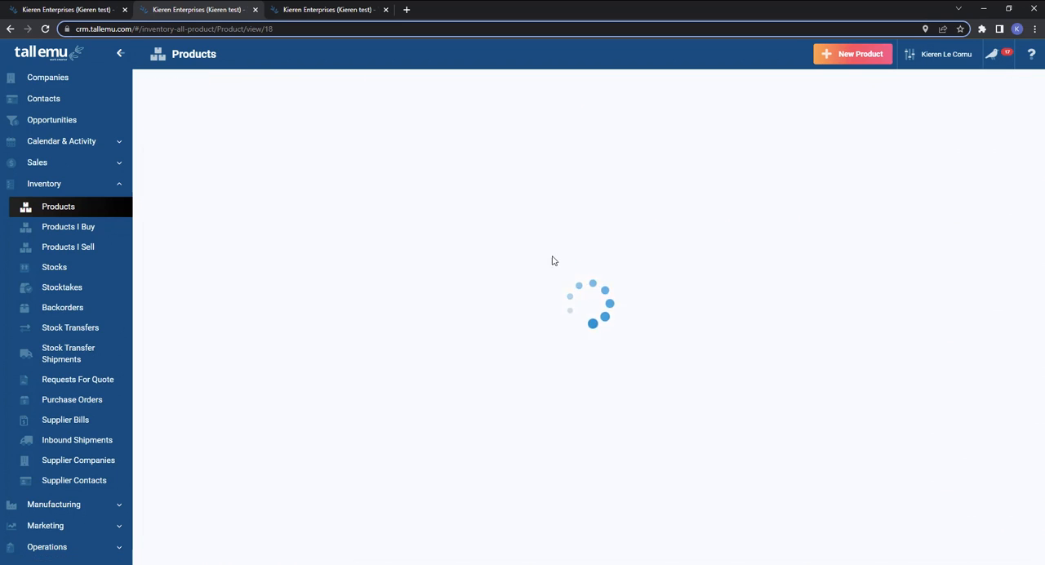
scroll(188, 254, down, 3)
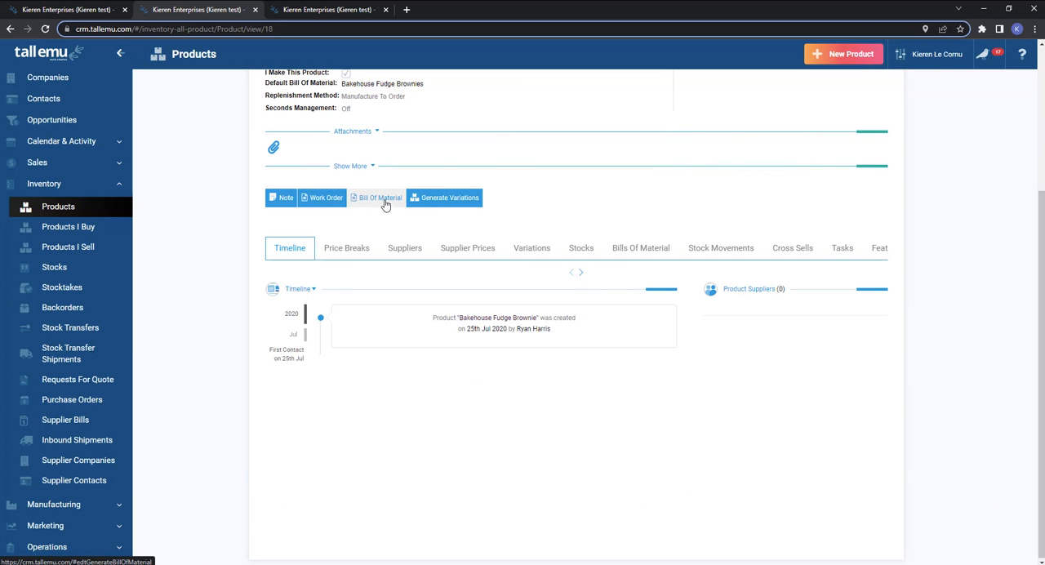
scroll(383, 226, up, 3)
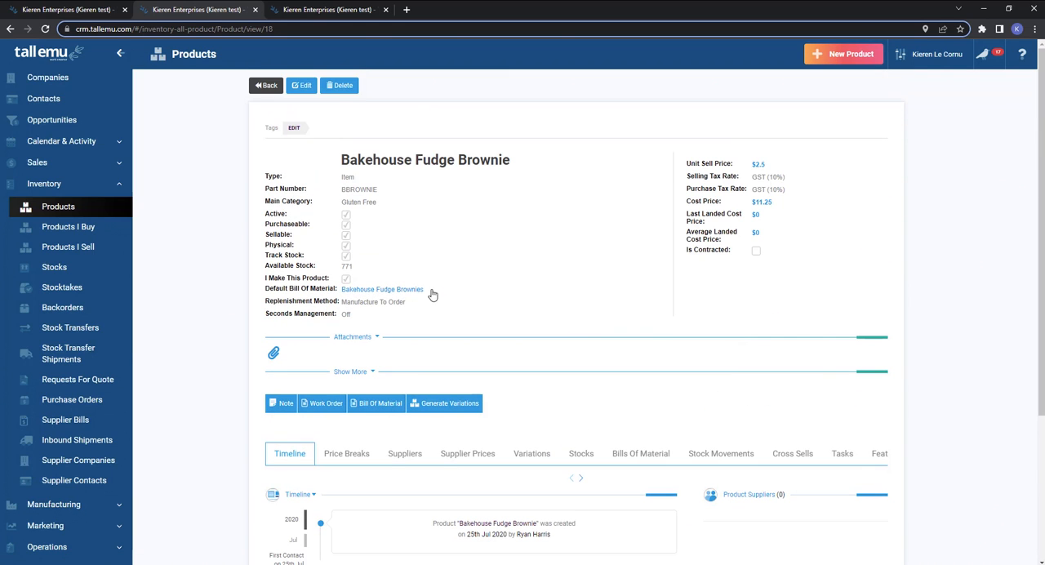
Open the product for editing, view the choices for its Default Bill Of Material, and leave without saving.
click(396, 292)
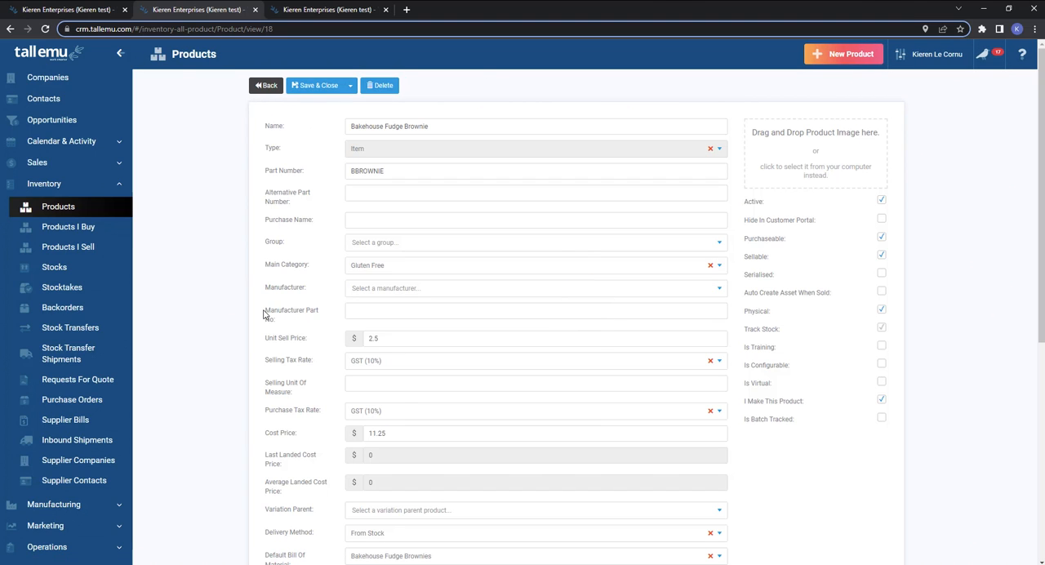
scroll(263, 314, down, 3)
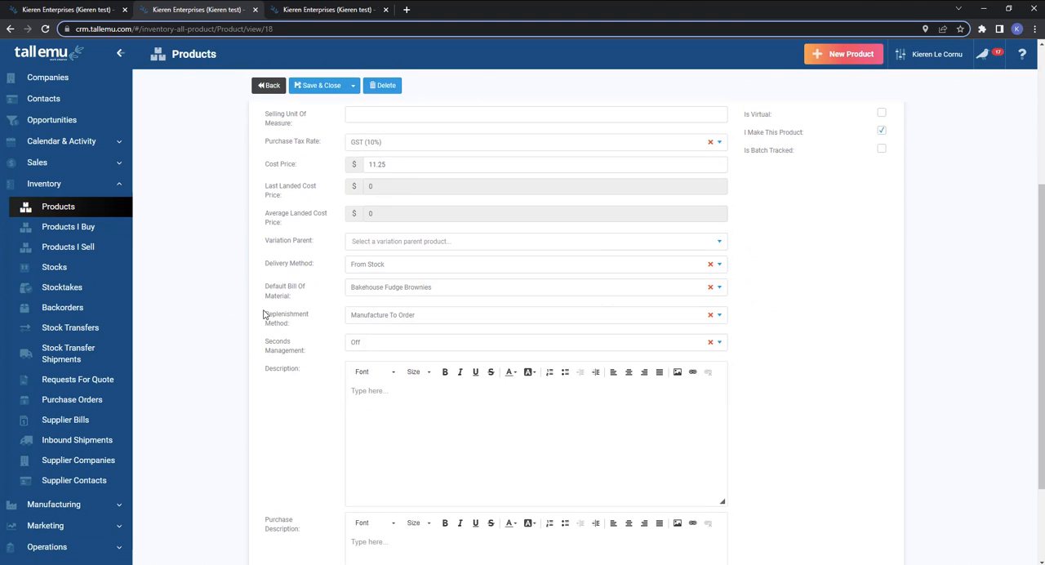
click(448, 288)
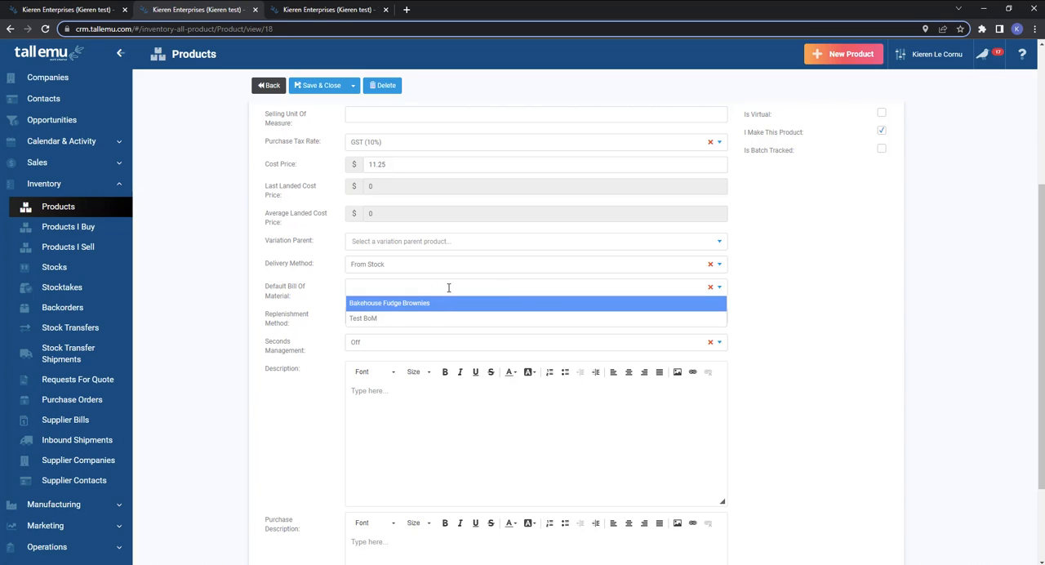
click(274, 307)
click(266, 85)
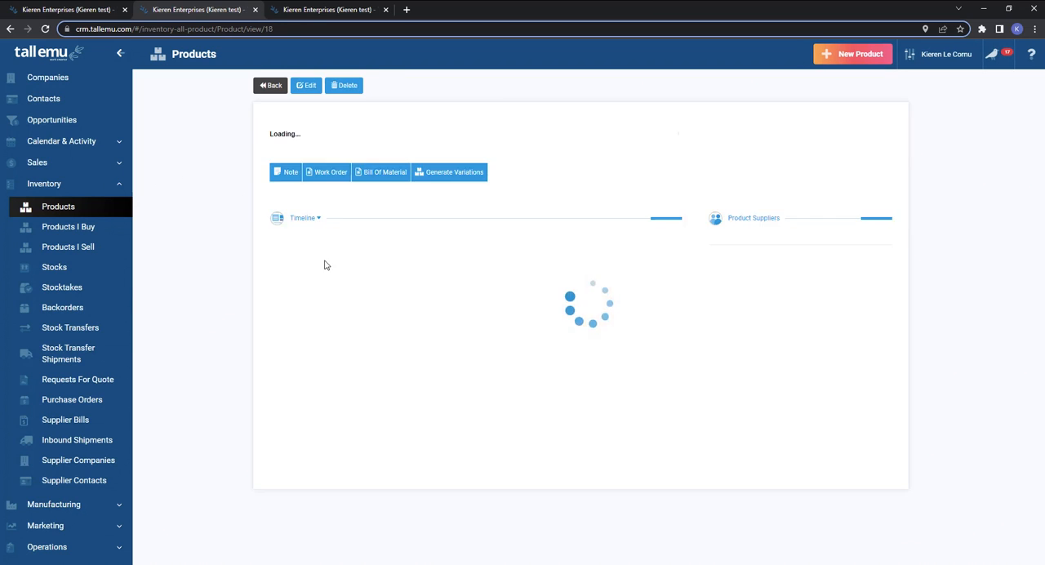
Start a new bill of materials named Fudge Brownies, keep Sydney Office as default location, and enter "notes" as the production notes.
click(53, 503)
click(72, 230)
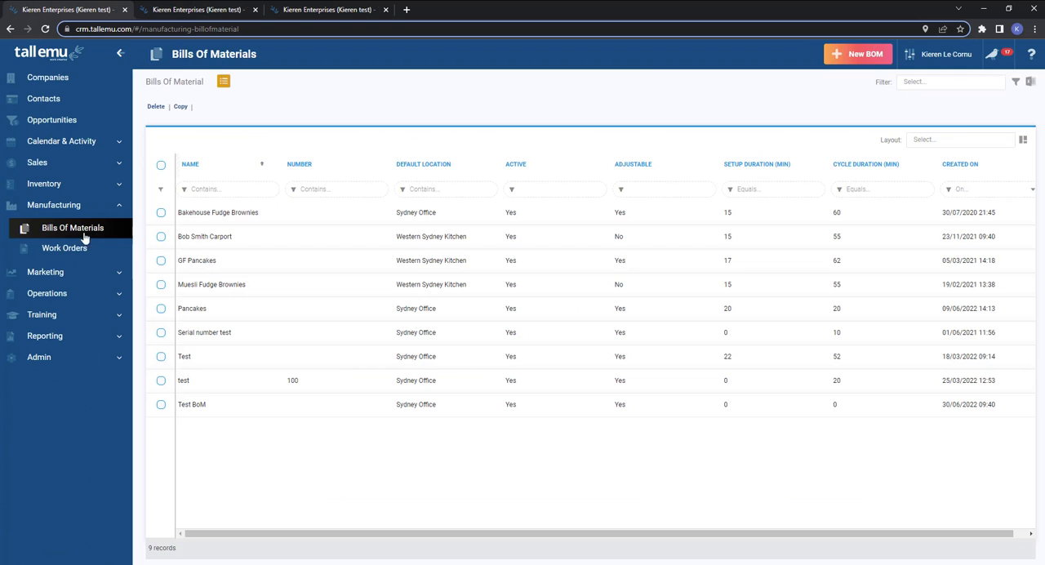
click(865, 58)
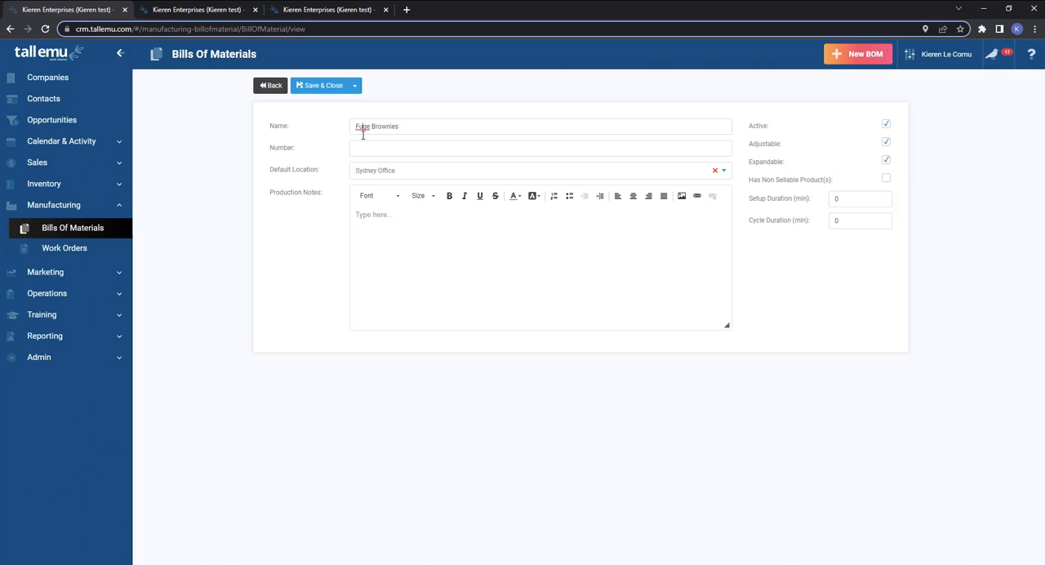
click(382, 173)
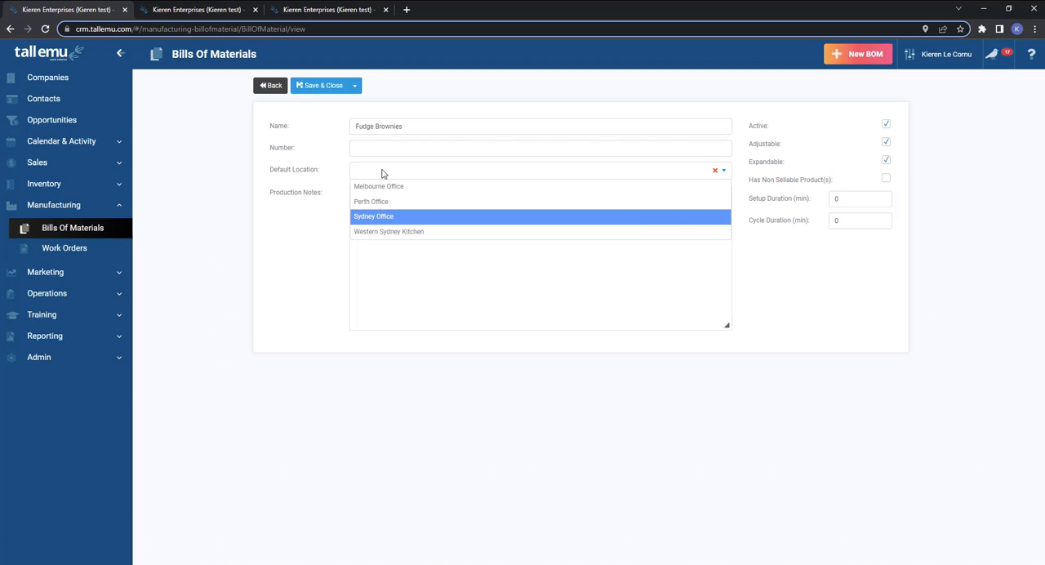
click(290, 174)
click(409, 257)
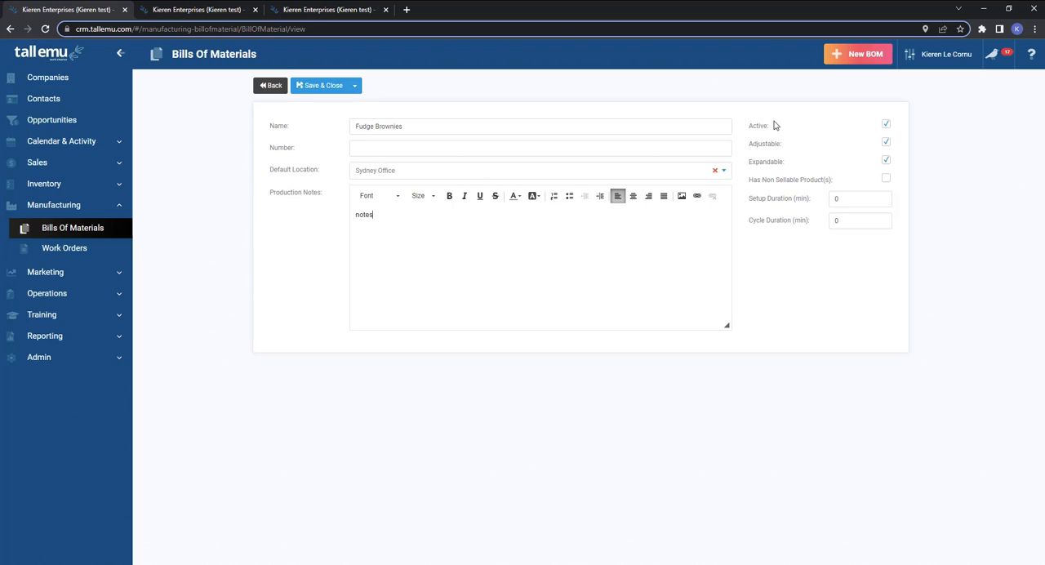
Try switching the Active and Adjustable options off and back on.
drag(750, 128, 778, 131)
click(886, 124)
click(886, 127)
drag(785, 145, 748, 144)
click(886, 143)
click(886, 143)
drag(795, 147, 751, 146)
Review the Expandable, Has Non Sellable Product(s), setup duration and cycle duration settings, and save the Fudge Brownies bill of materials.
drag(785, 163, 752, 168)
double_click(751, 167)
drag(405, 130, 333, 134)
click(885, 178)
drag(753, 202, 817, 203)
drag(749, 221, 807, 223)
drag(861, 196, 809, 227)
click(311, 86)
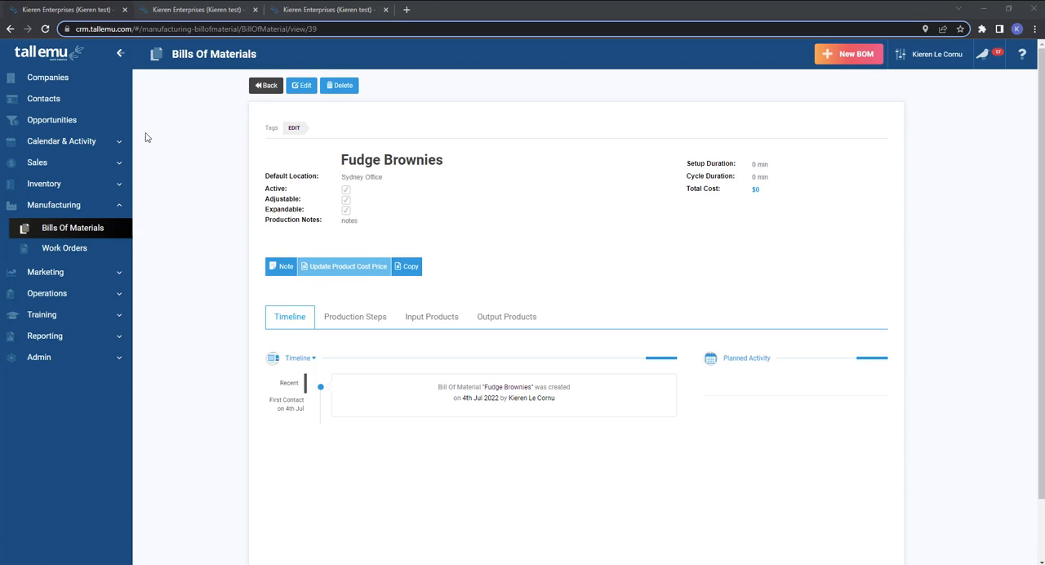
Try the copy function on the Fudge Brownies record and on the first two bills in the Bills Of Materials list, cancelling both.
click(408, 269)
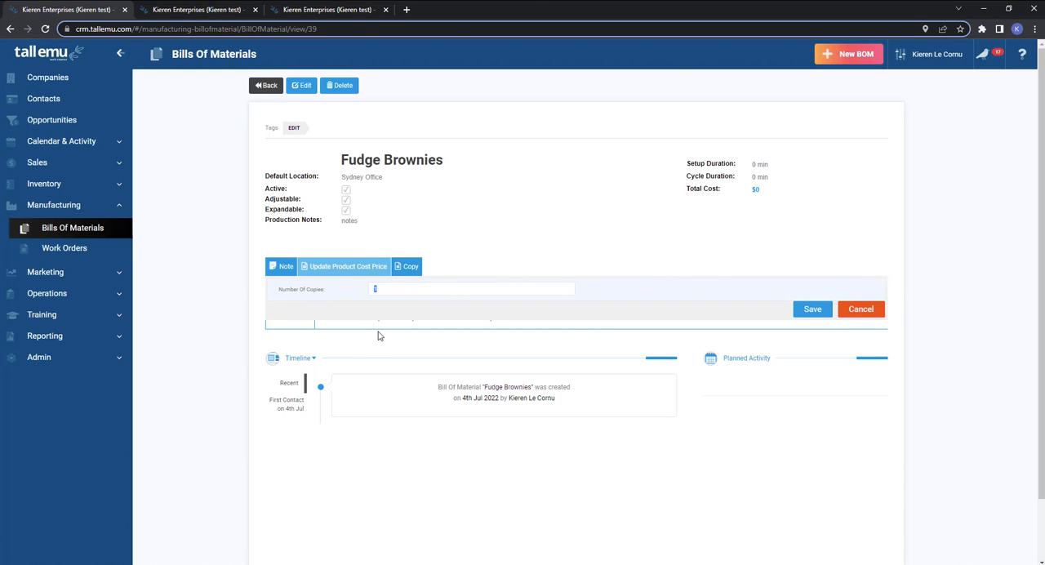
click(865, 308)
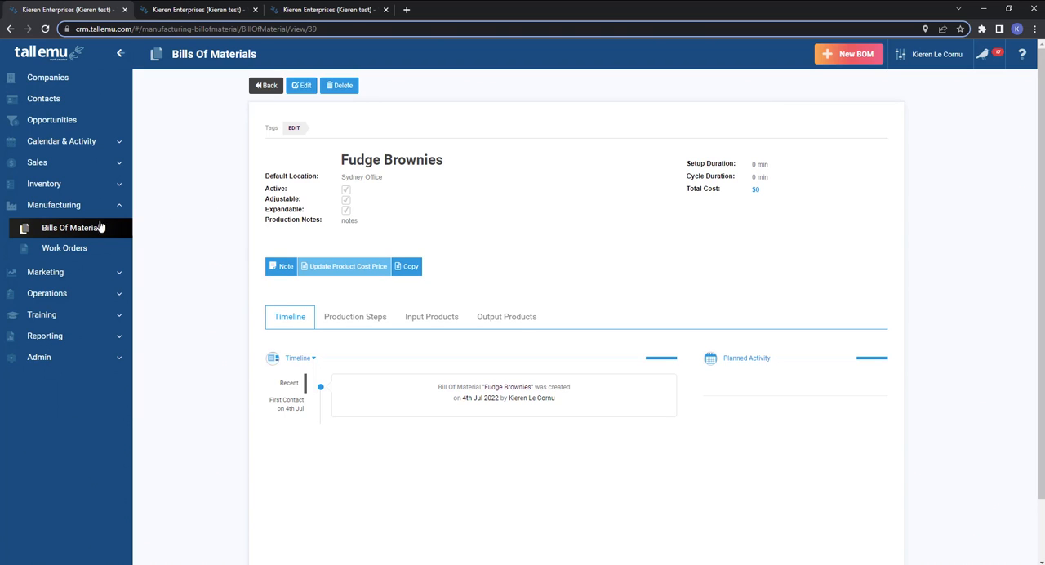
click(75, 231)
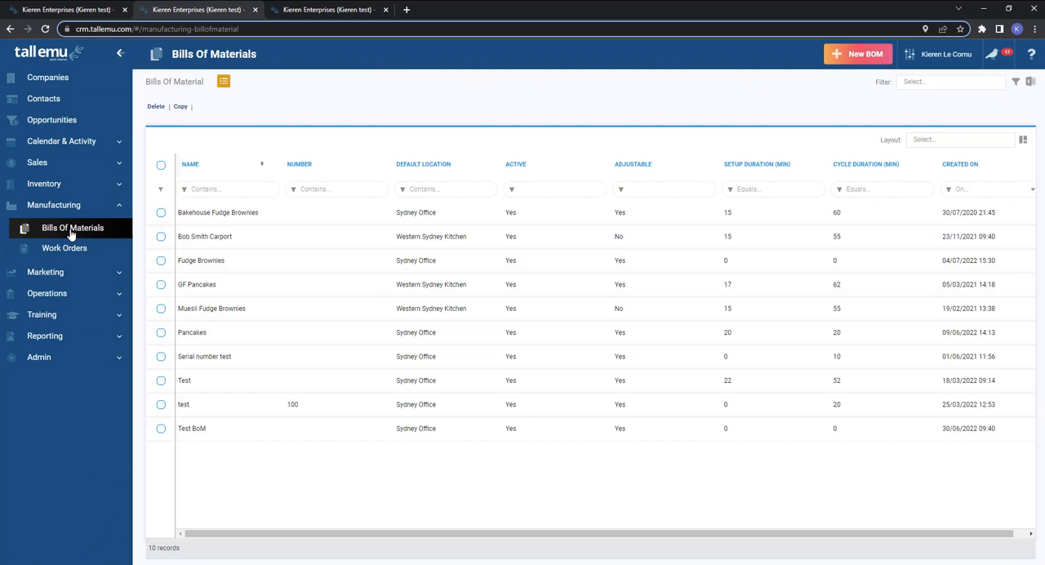
click(161, 213)
click(160, 237)
click(180, 107)
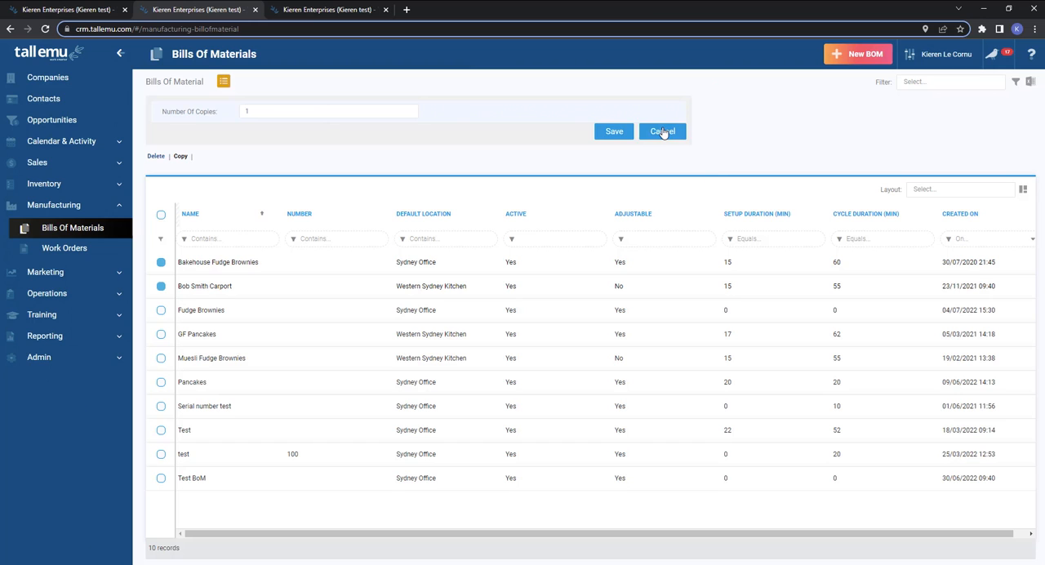
click(663, 131)
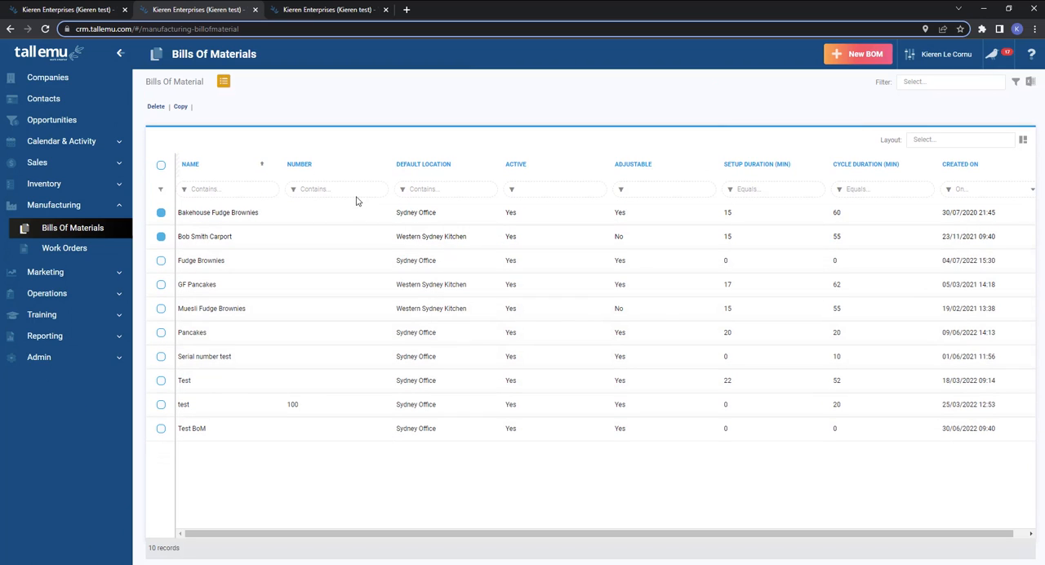
Return to the Fudge Brownies record, examine its durations and total cost, and view the note form without saving a note.
click(74, 10)
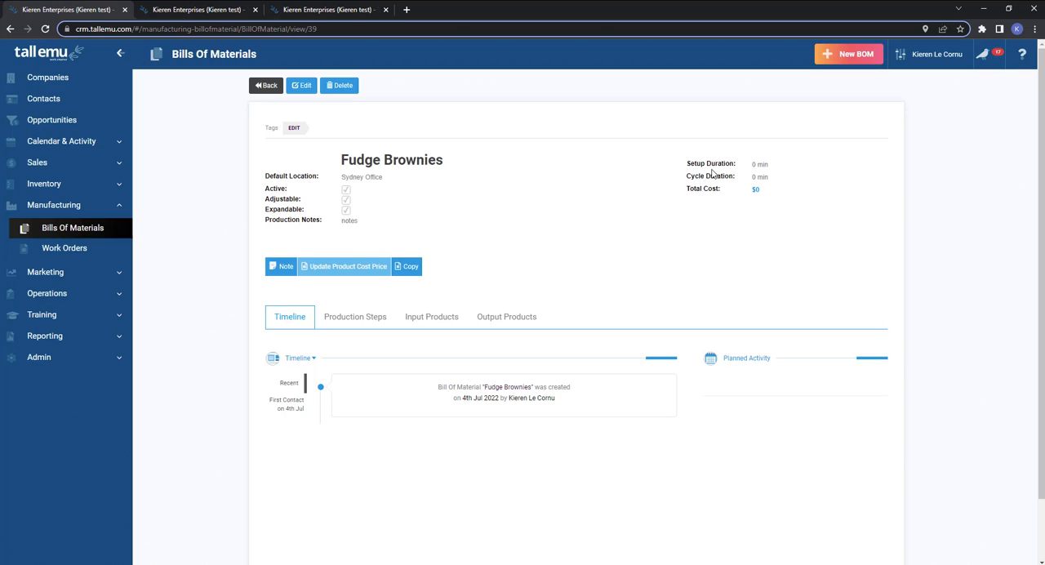
drag(704, 166, 778, 188)
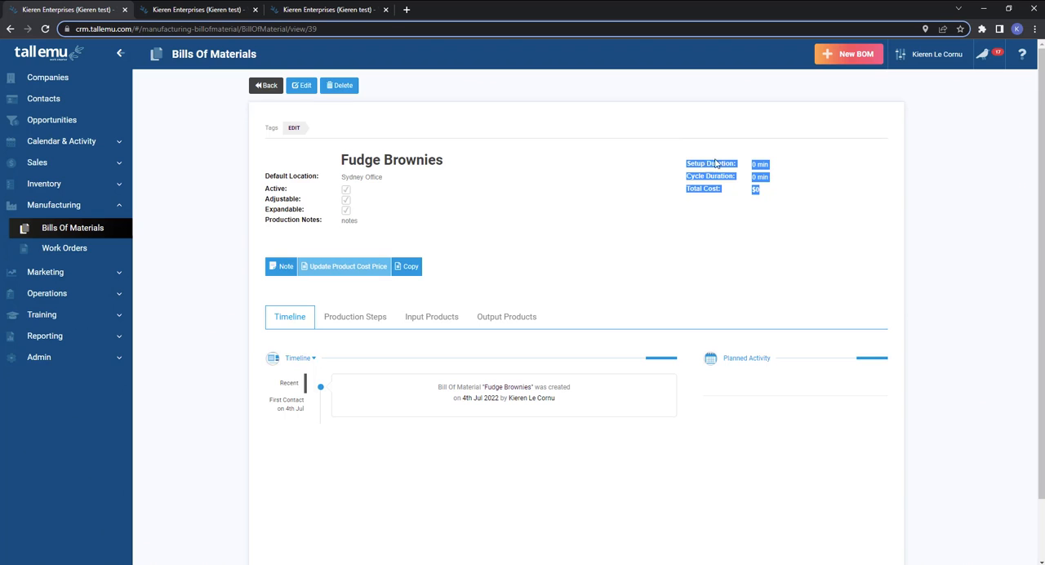
click(744, 201)
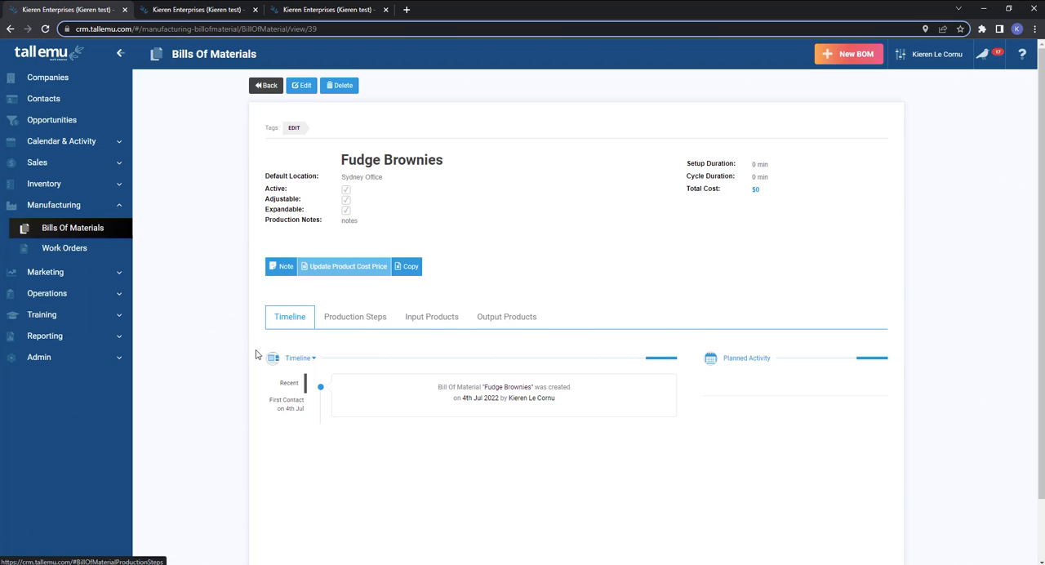
click(286, 267)
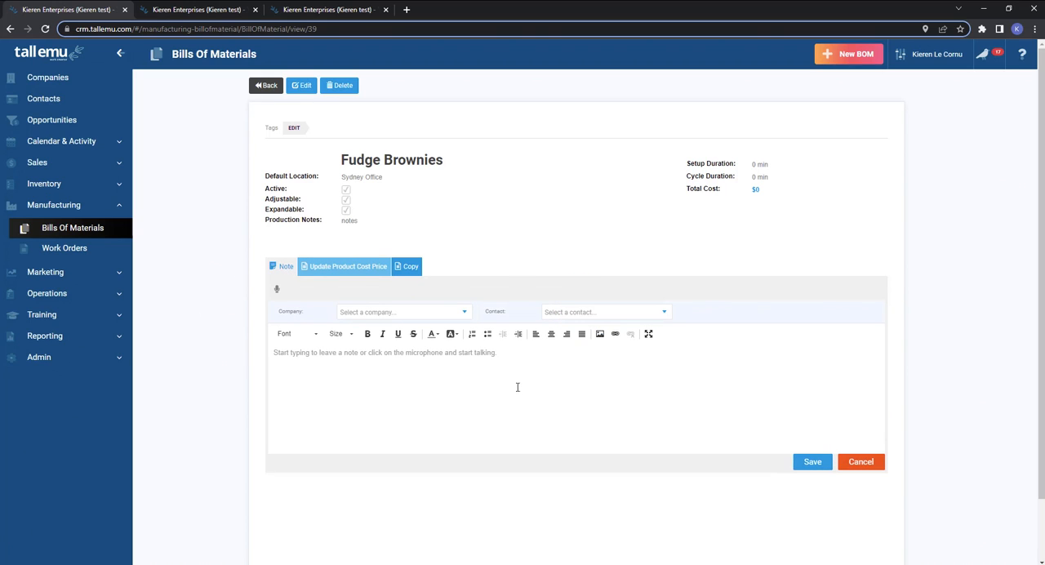
click(862, 463)
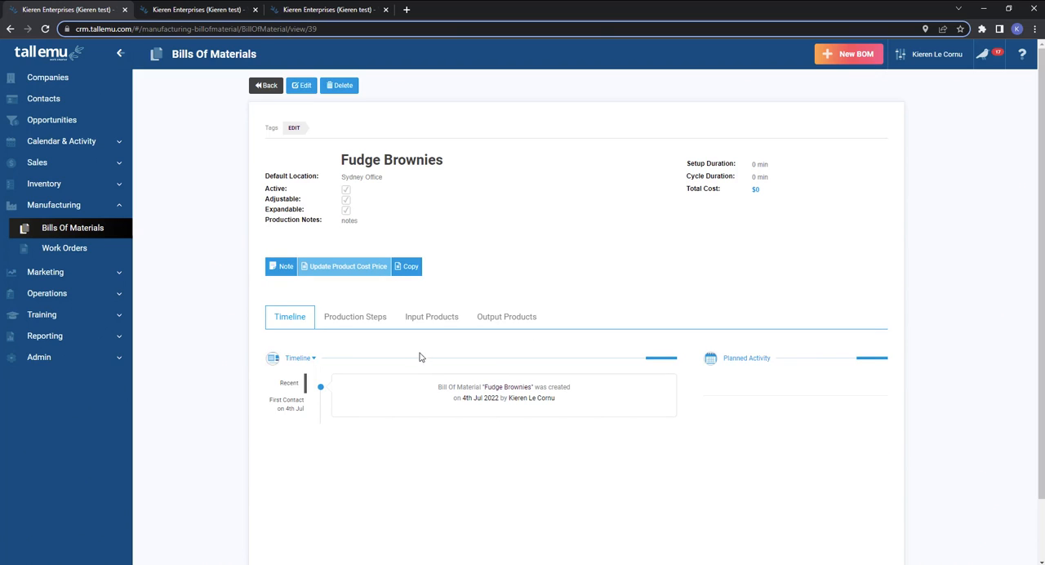
Add Butter 1kg with quantity 2 as an input product of the Fudge Brownies bill and save it.
click(436, 320)
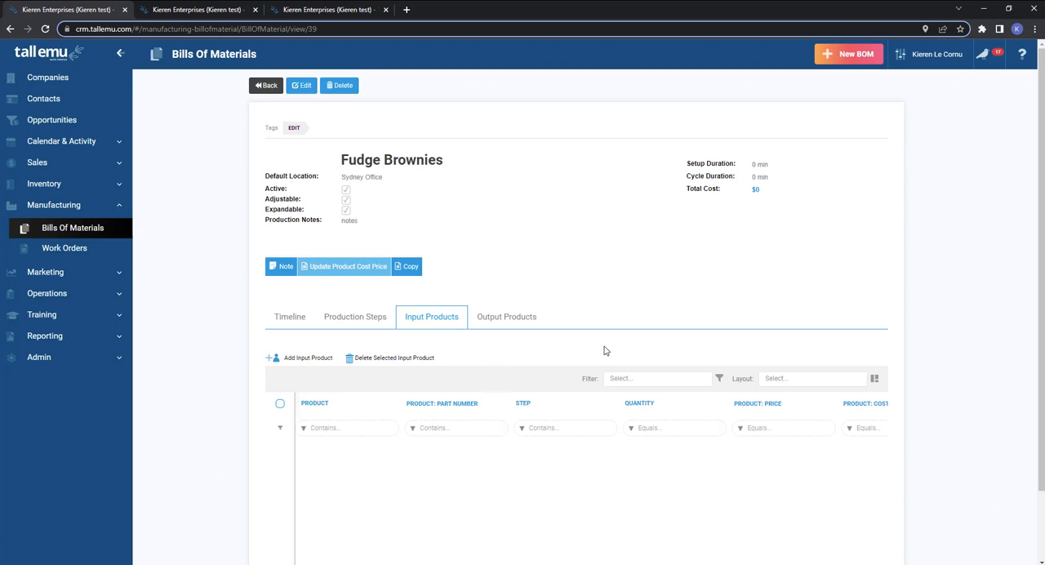
click(310, 363)
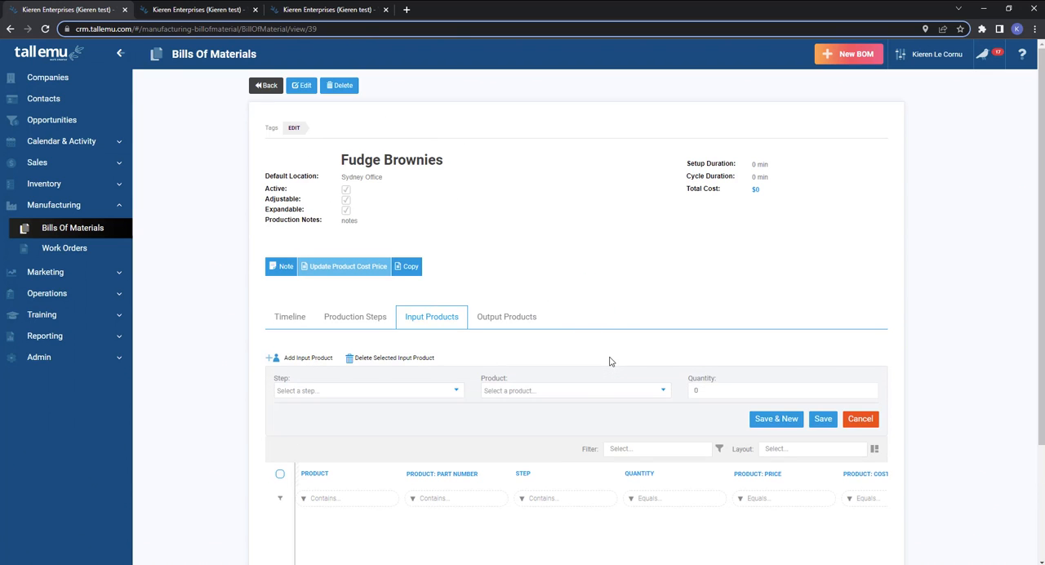
scroll(609, 361, down, 2)
click(530, 239)
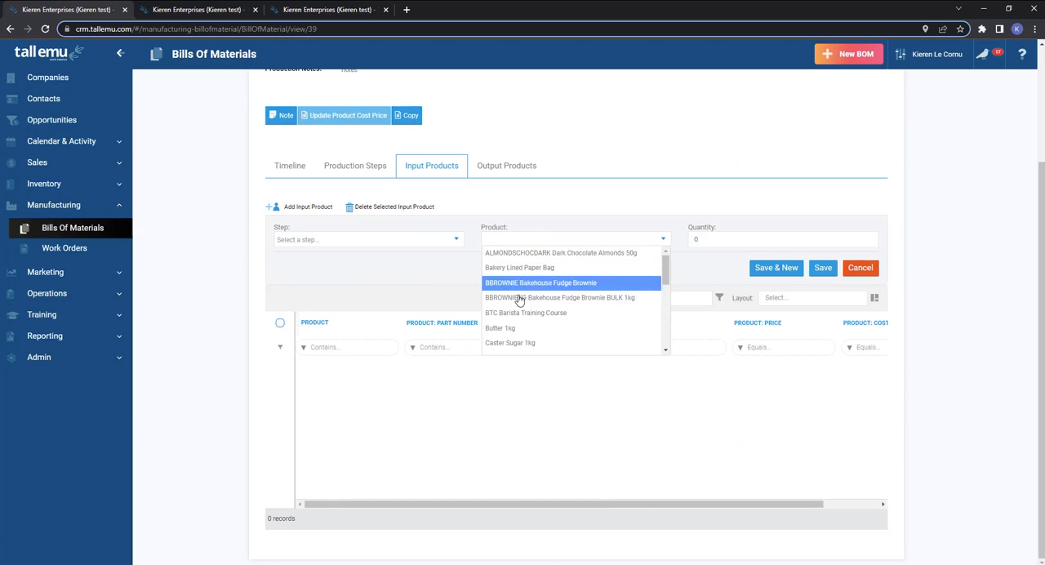
click(523, 328)
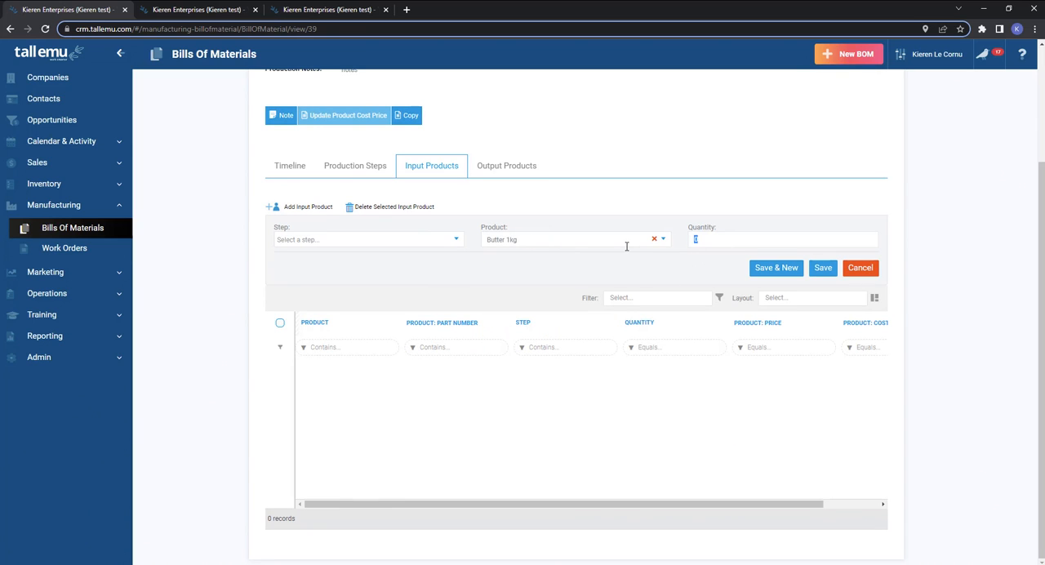
click(744, 234)
text(2)
click(823, 268)
Add Plain Flour 1kg with quantity 2 as an input product of the Fudge Brownies bill and save it.
click(315, 282)
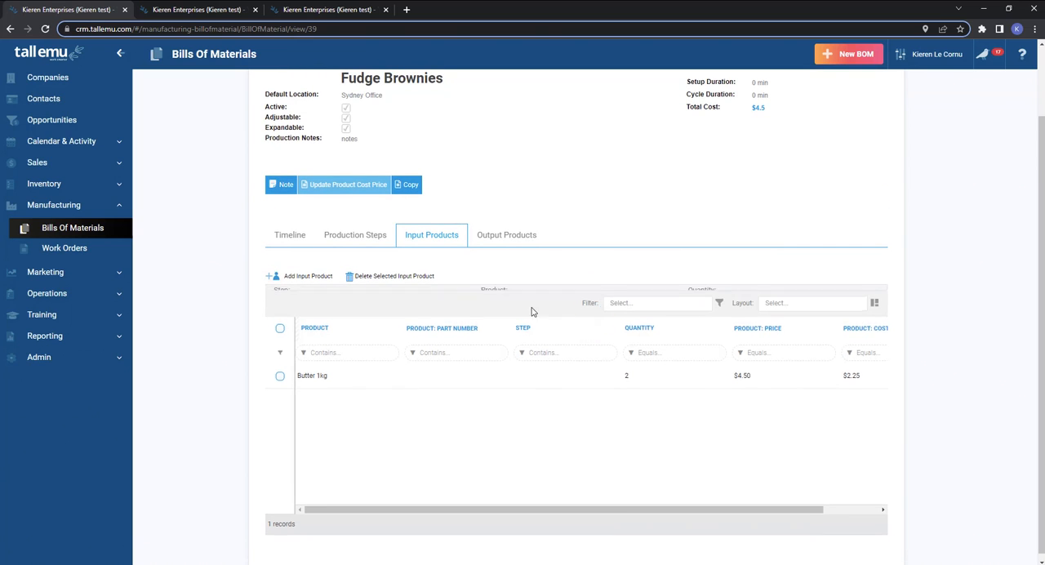
click(512, 307)
text(flopur)
key(BackSpace)
key(BackSpace)
key(BackSpace)
text(o)
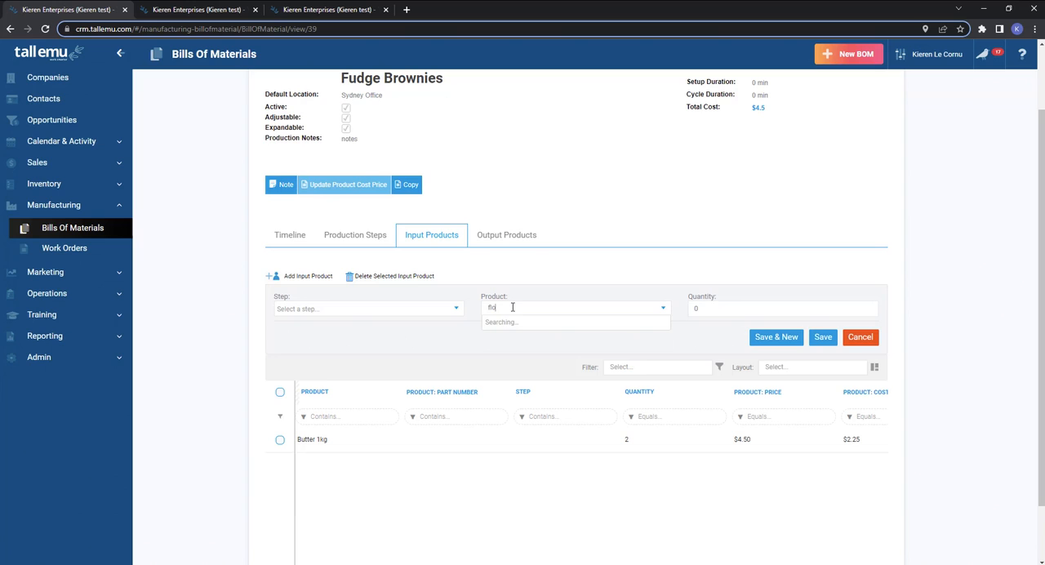
text(ur)
click(515, 323)
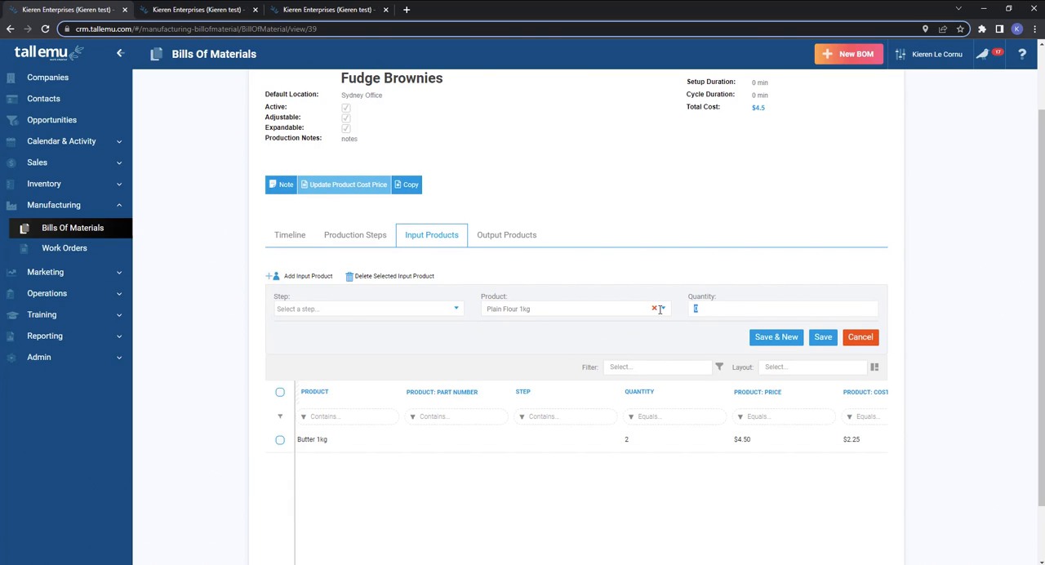
click(821, 337)
Add Caster Sugar 1kg with quantity 1 as an input product of the Fudge Brownies bill and save it.
click(301, 277)
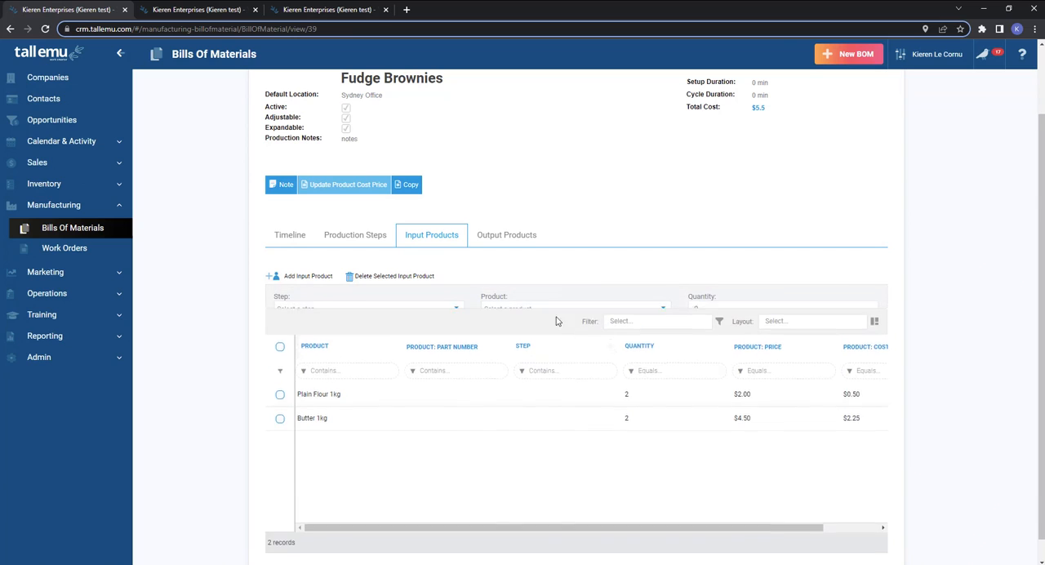
click(549, 308)
text(sugar)
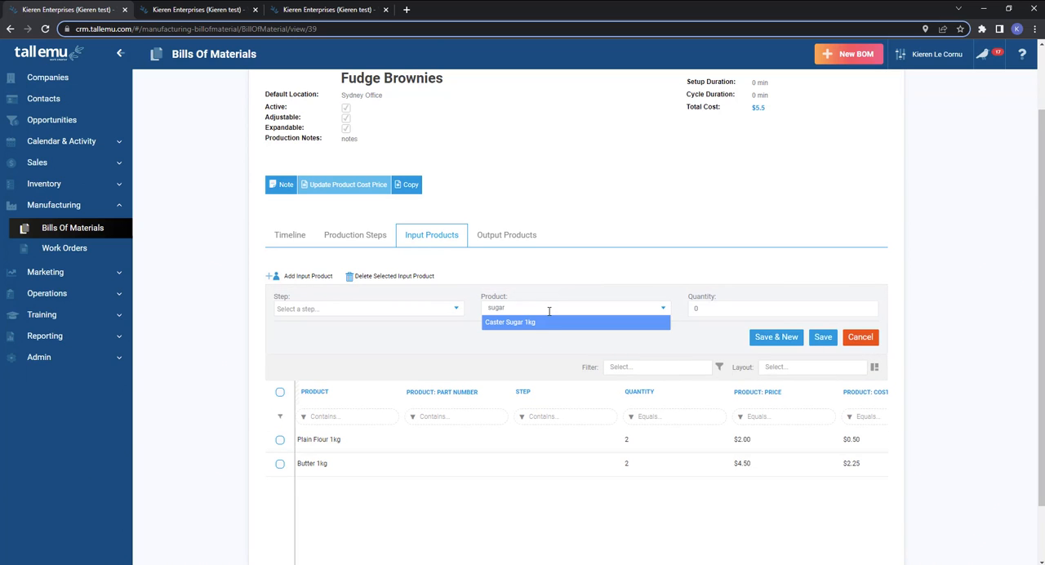
click(539, 324)
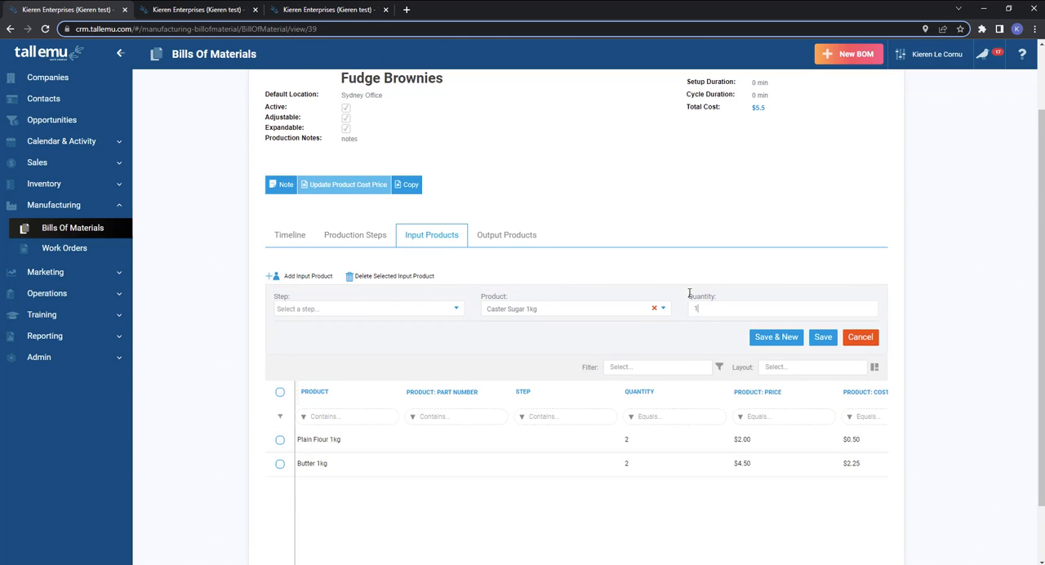
click(821, 338)
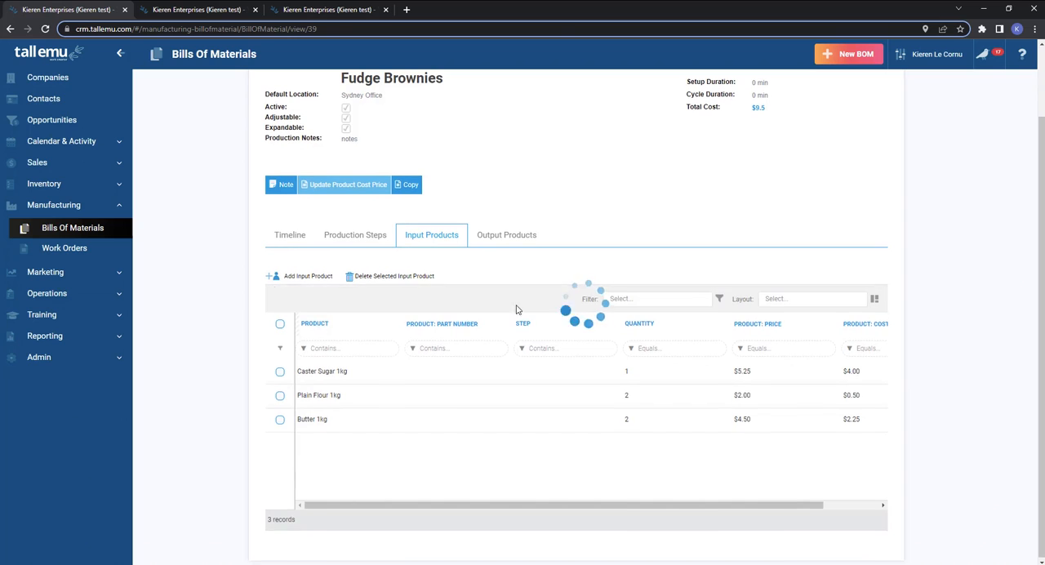
Add EGGS12 Free Range Eggs Dozen with quantity 1 as an input product of the bill and save it.
click(524, 305)
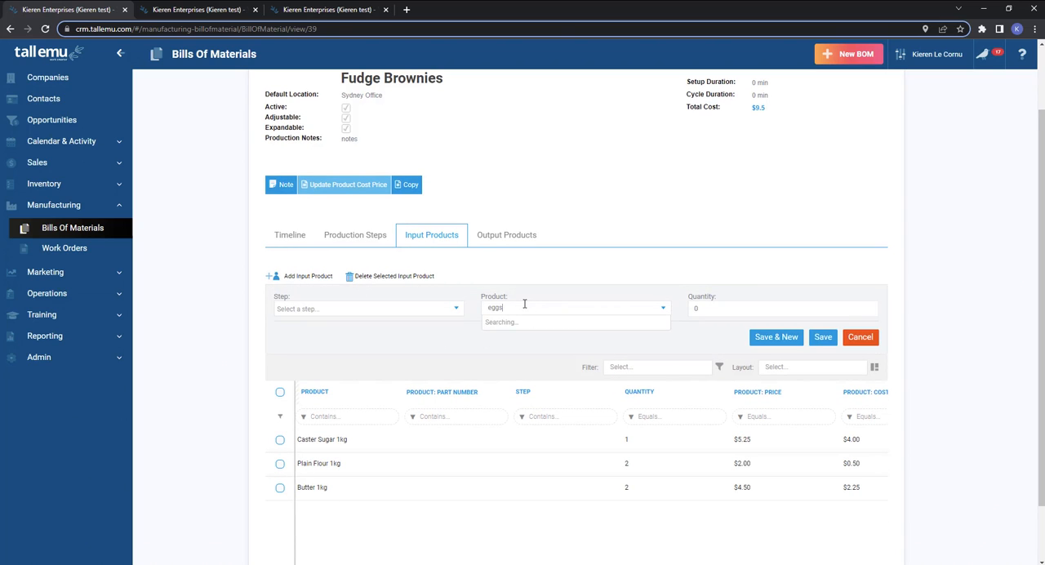
click(530, 324)
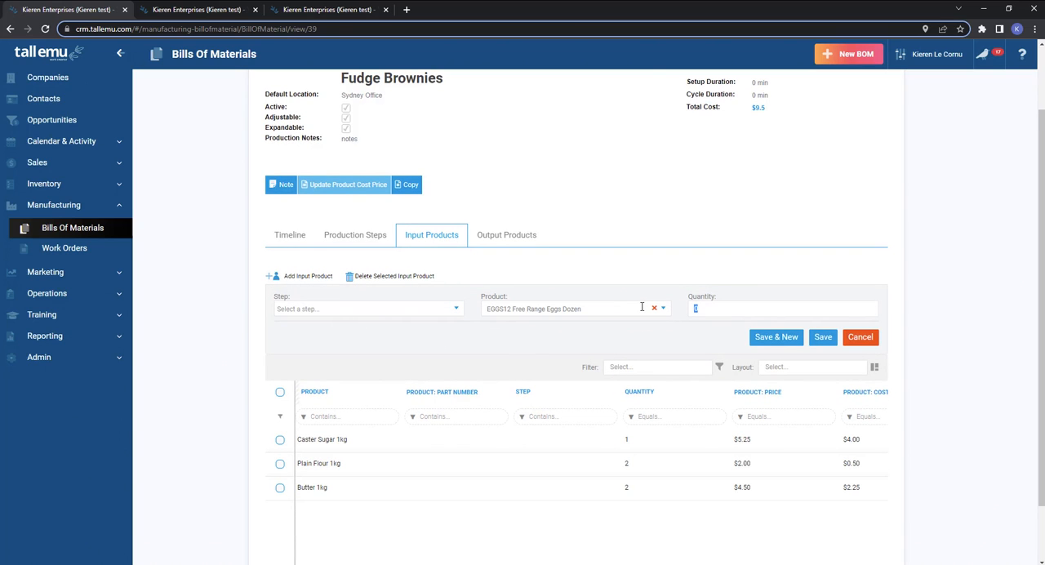
click(823, 338)
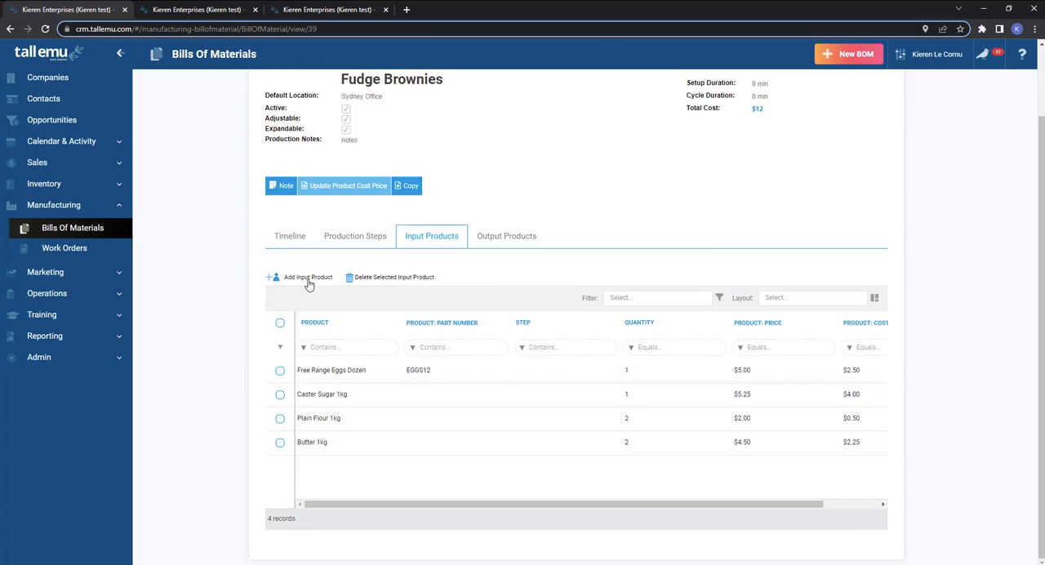
Add Cocoa Powder 1kg with quantity 1 as an input product of the Fudge Brownies bill and save it.
click(521, 308)
text(cpo)
key(BackSpace)
key(BackSpace)
text(oc)
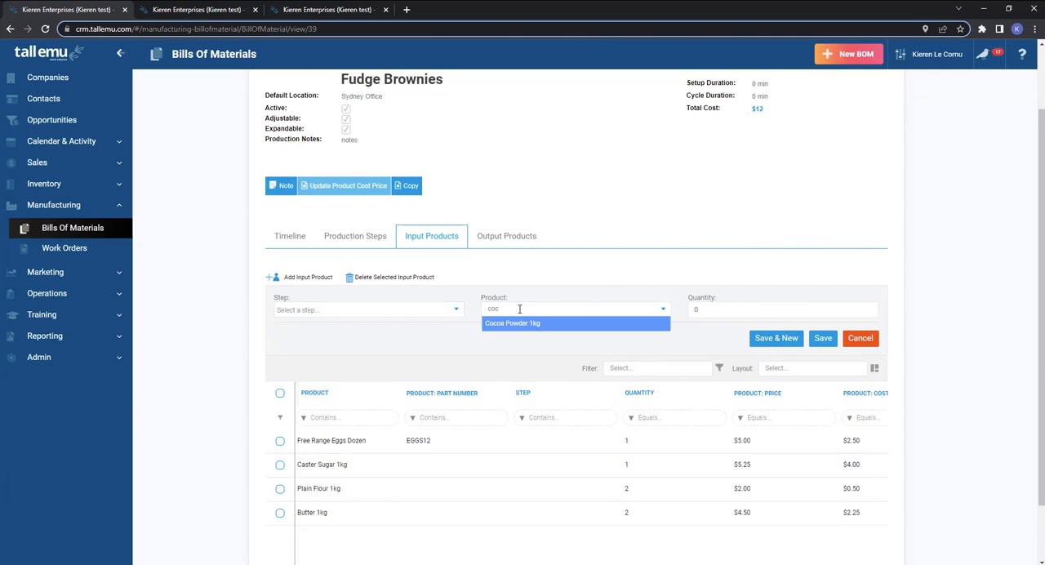
click(517, 327)
key(Tab)
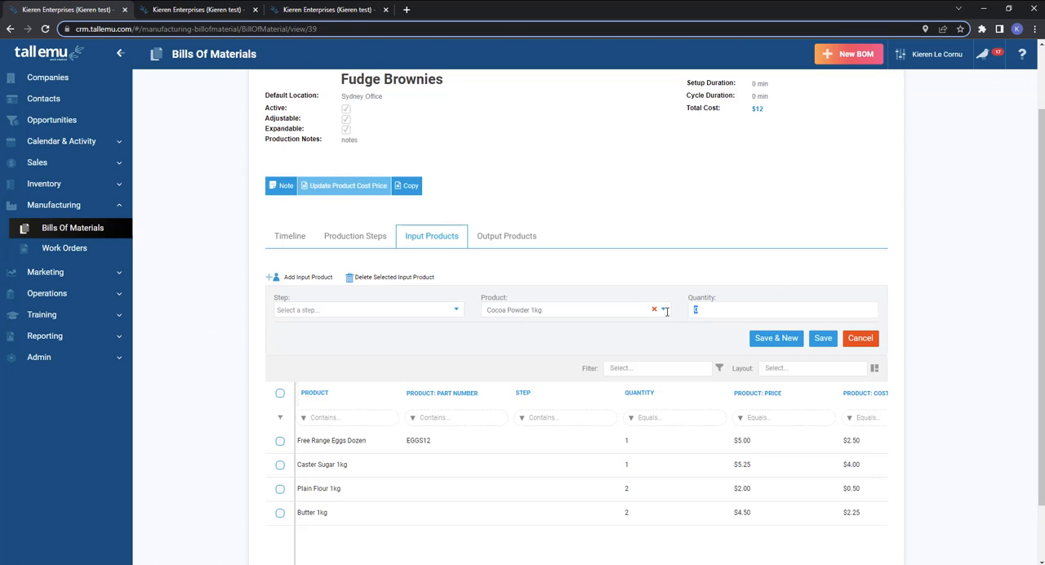
click(823, 337)
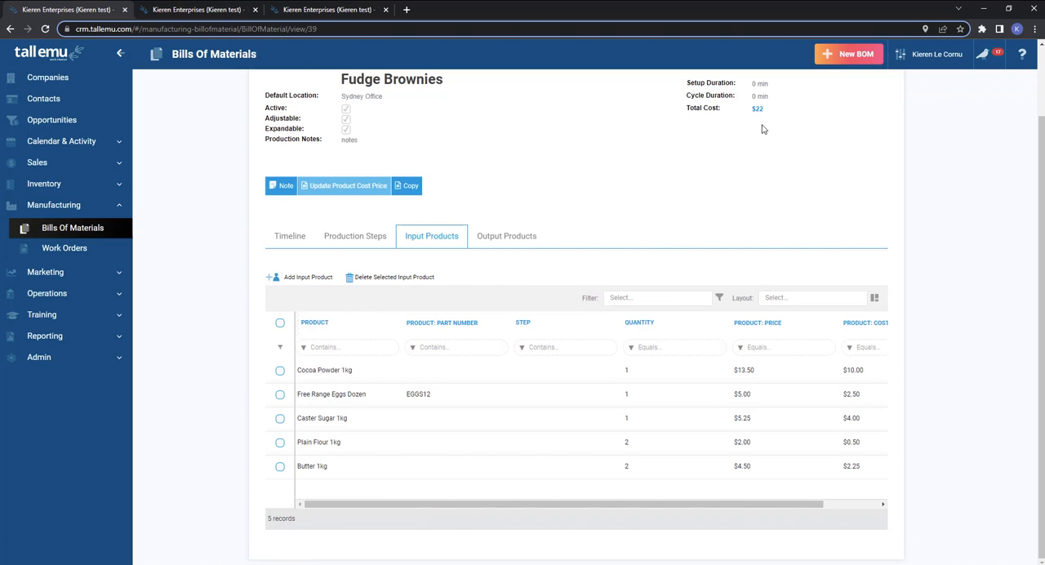
Examine the bill's total cost and the quantity, price and cost price columns of its input products.
drag(766, 111, 687, 109)
click(759, 186)
drag(683, 505, 765, 506)
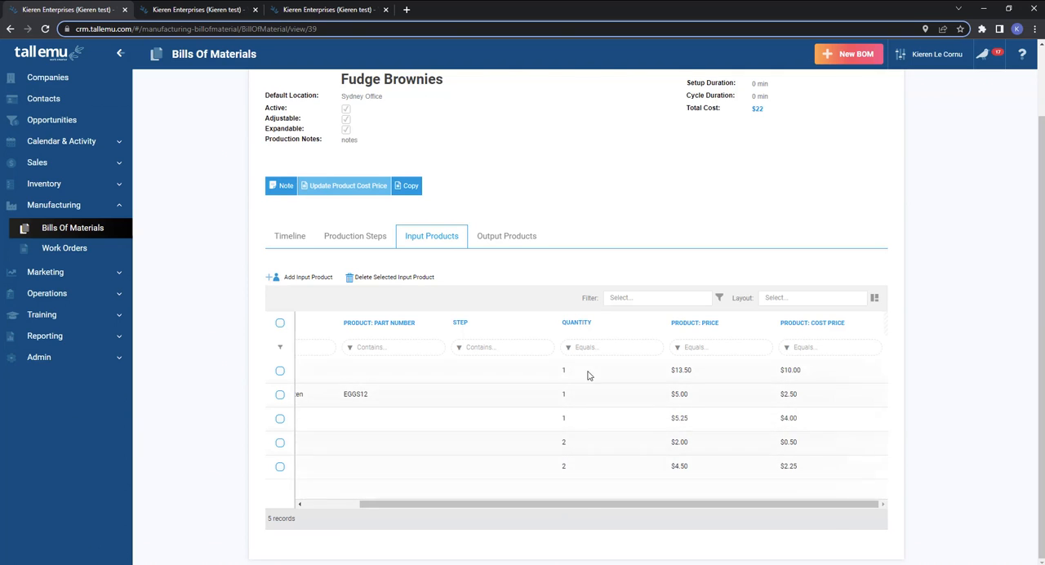
drag(625, 511, 497, 512)
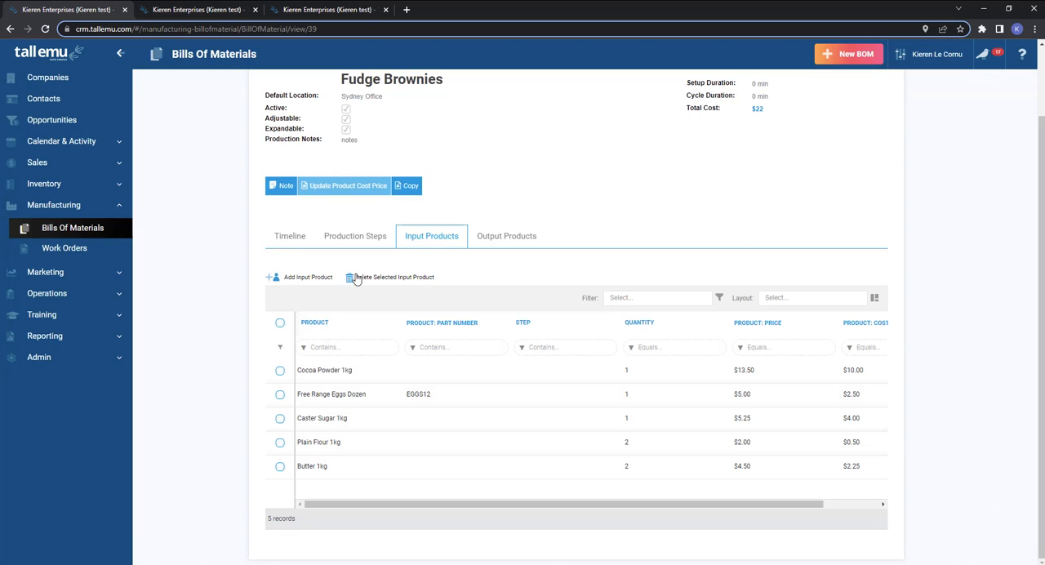
Add Labour for production with quantity 1 as an input product of the Fudge Brownies bill and save it.
click(295, 278)
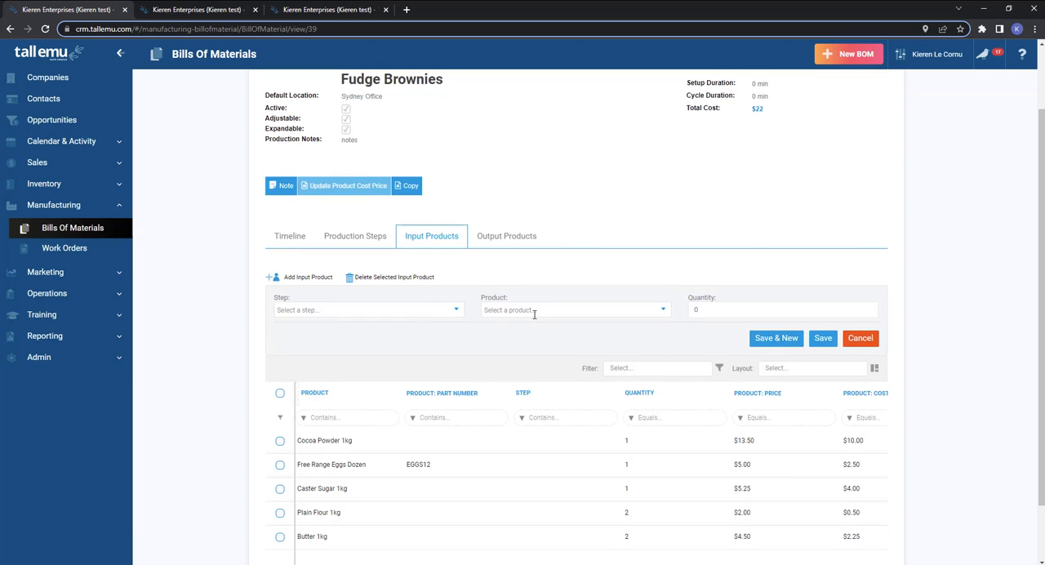
click(534, 311)
text(labour)
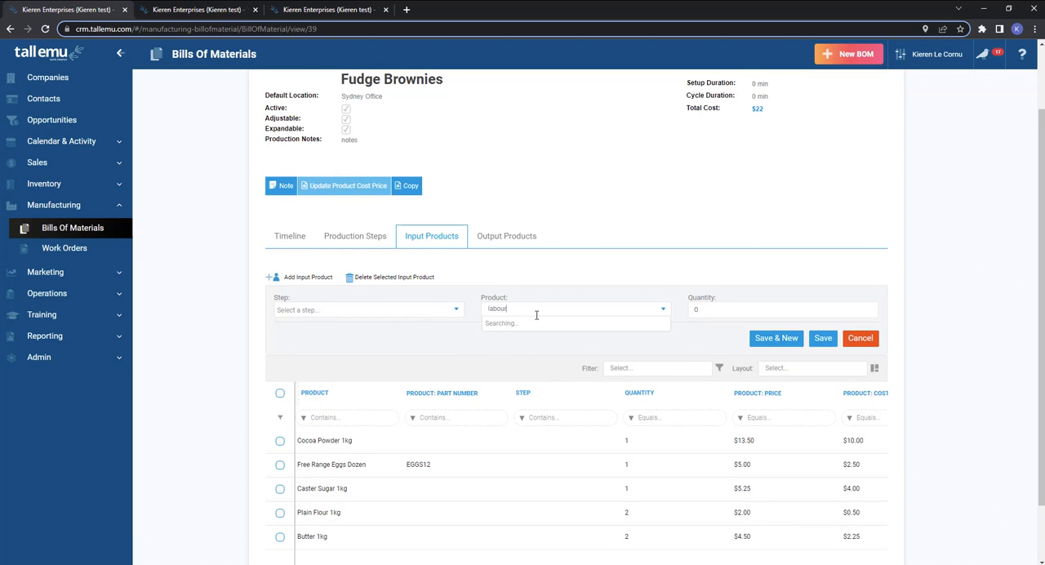
click(537, 327)
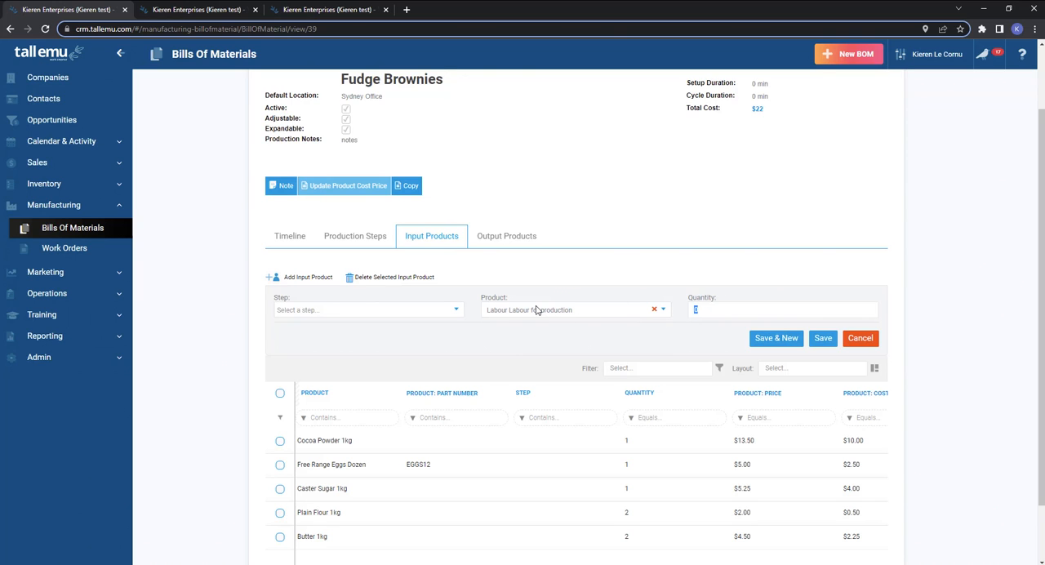
click(823, 338)
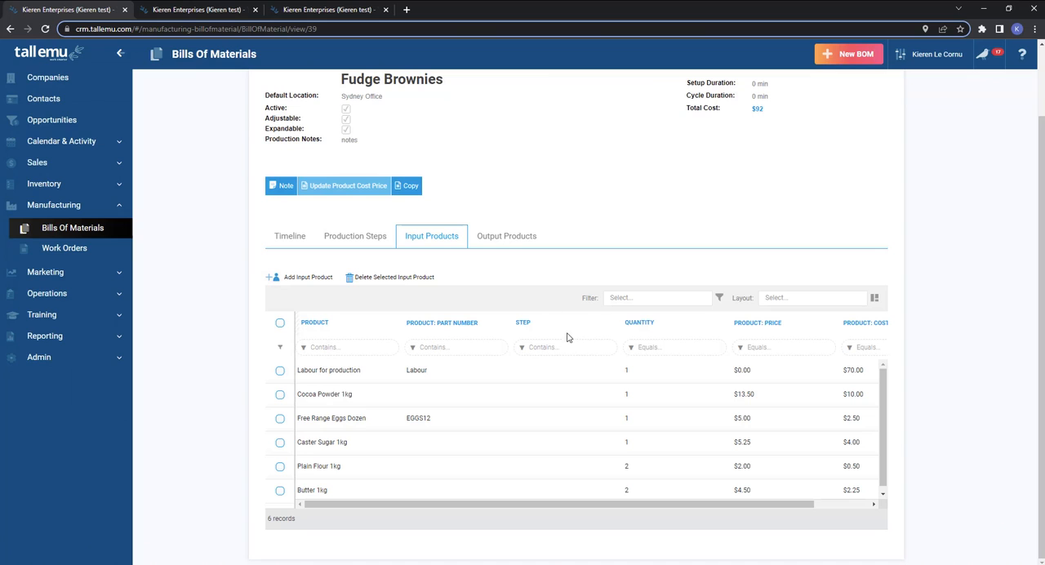
Start a new output product entry for the Fudge Brownies bill and open its list of selectable products.
drag(303, 118, 265, 120)
click(504, 236)
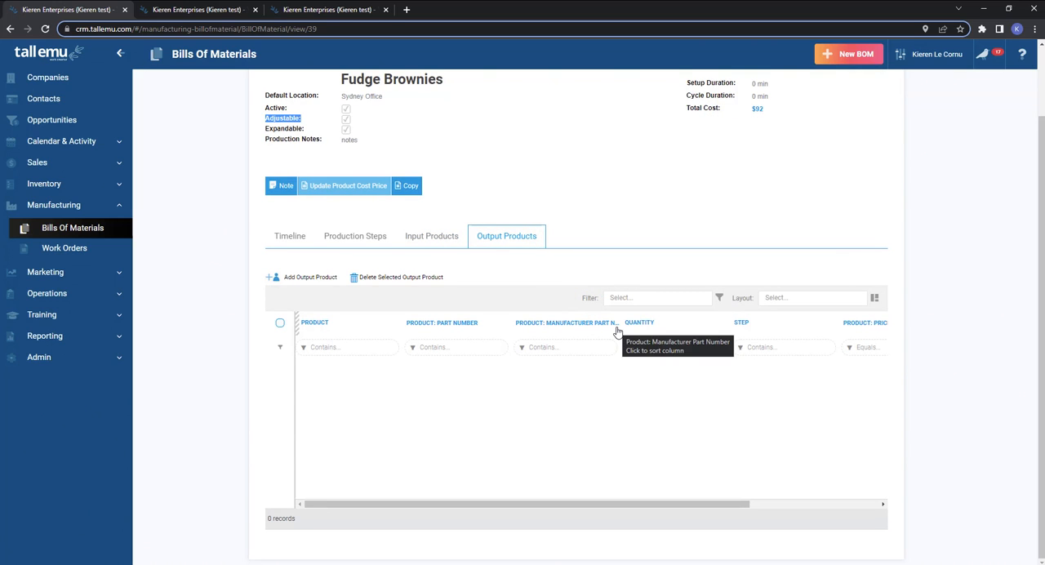
click(303, 277)
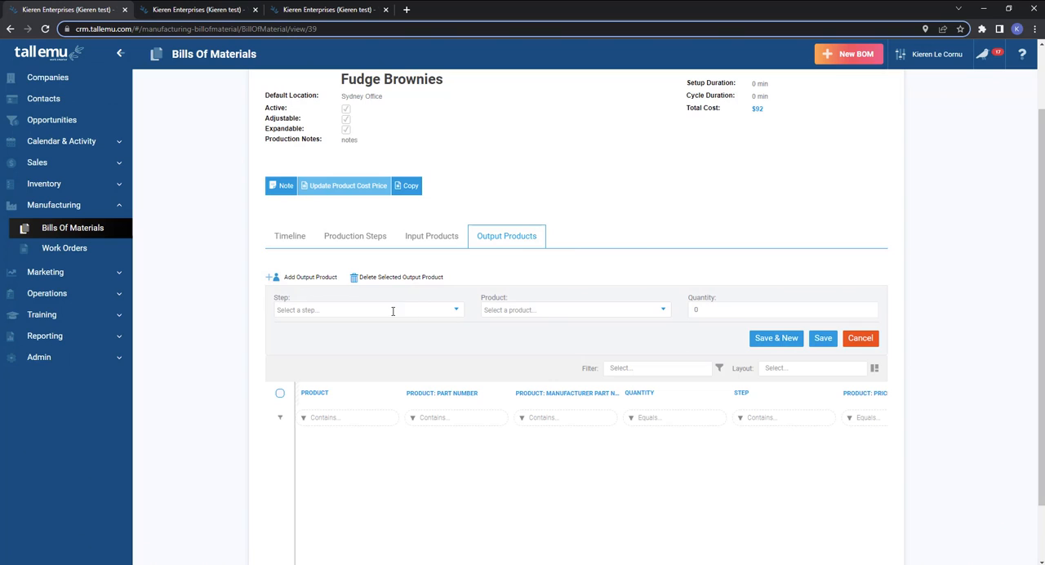
click(529, 312)
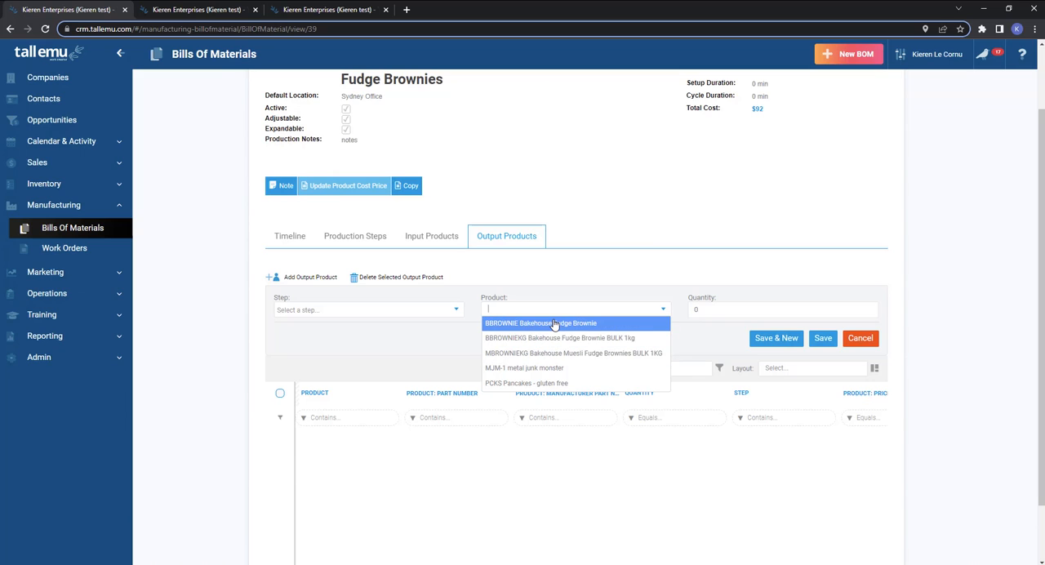
Check the inventory Products list for items marked I Make This Product, and return to the output product entry.
click(194, 10)
click(53, 186)
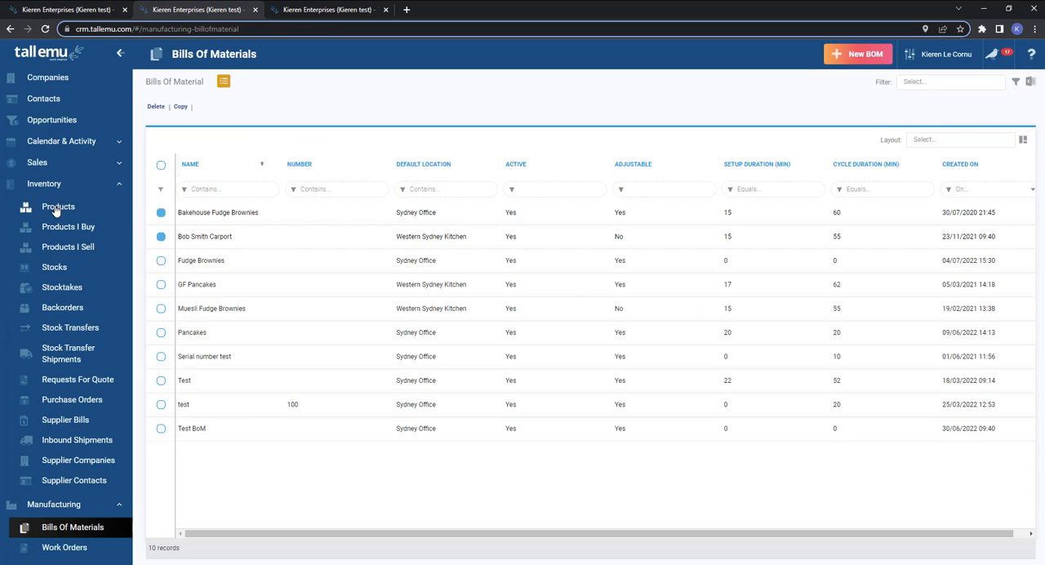
click(57, 207)
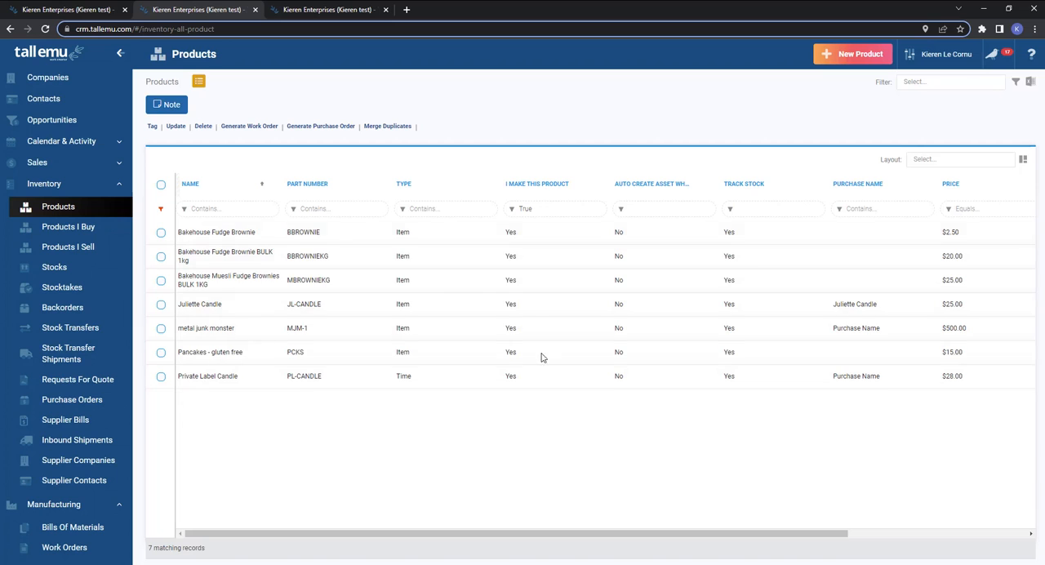
click(70, 10)
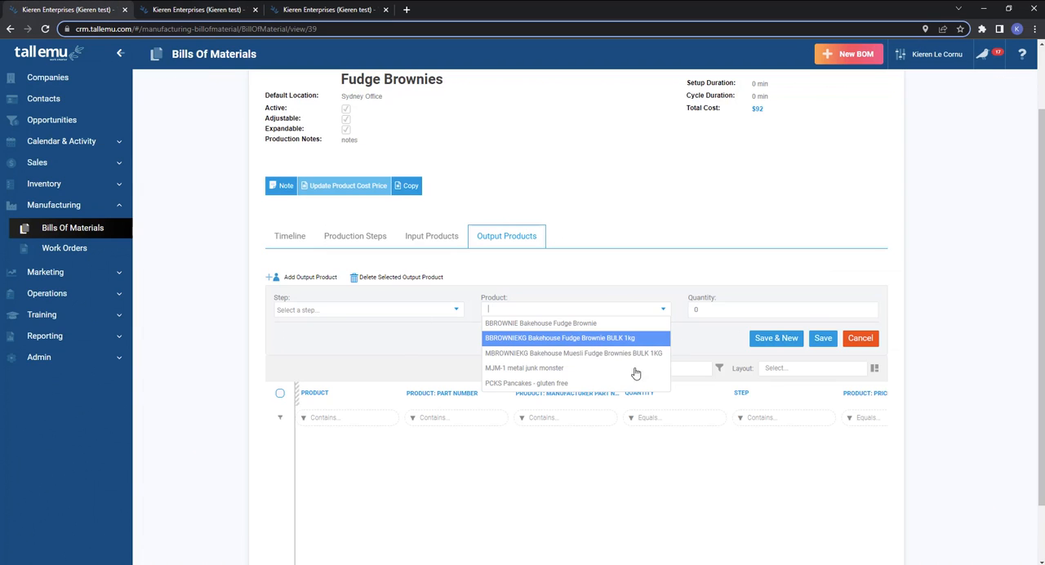
Choose BBROWNIE Bakehouse Fudge Brownie as the output product with quantity 20 and save it.
click(534, 324)
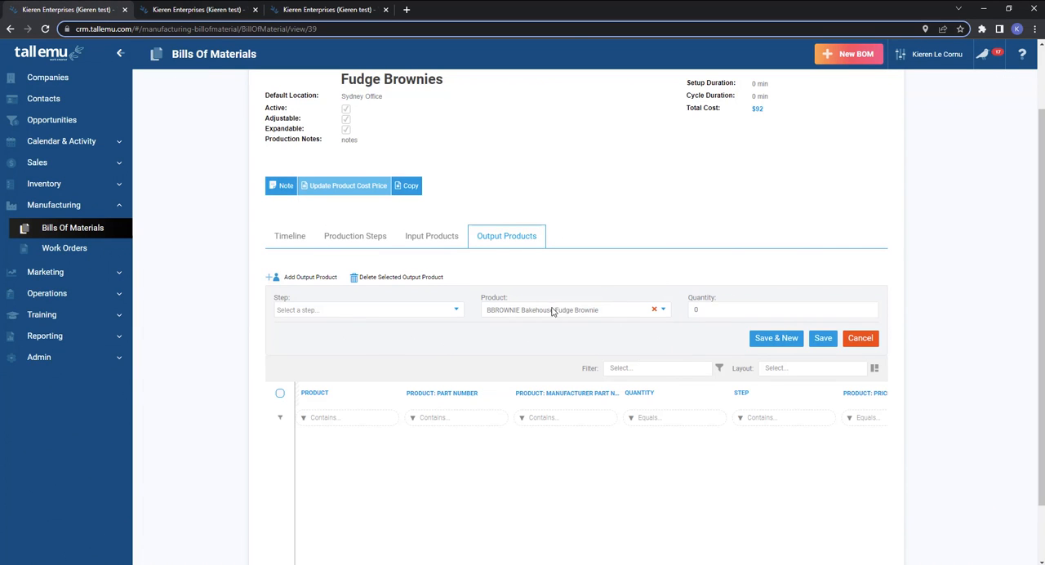
text(2)
click(823, 339)
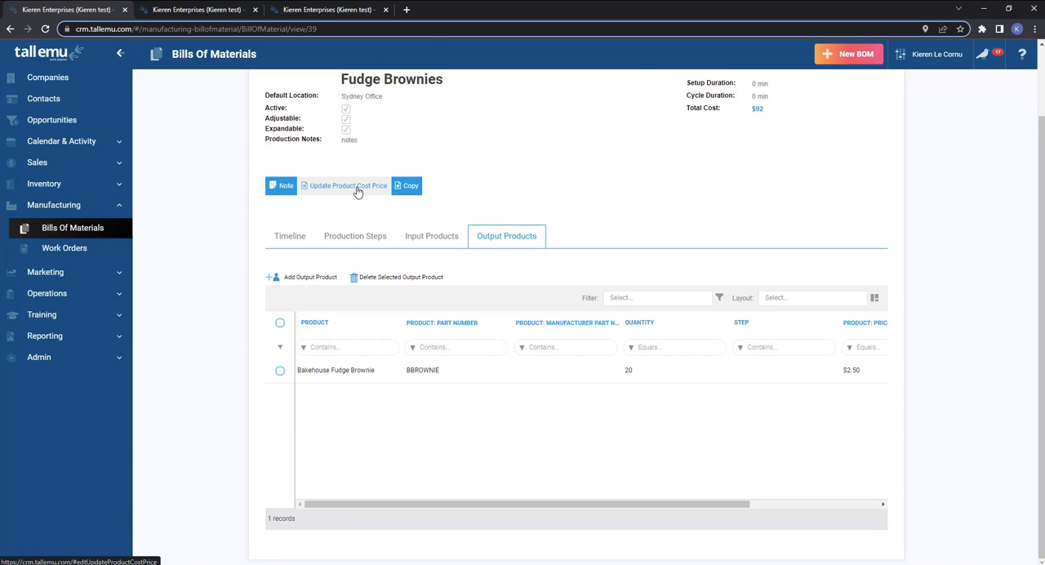
Compare the bill's input and output products, and update the product cost price from the Fudge Brownies bill.
click(430, 240)
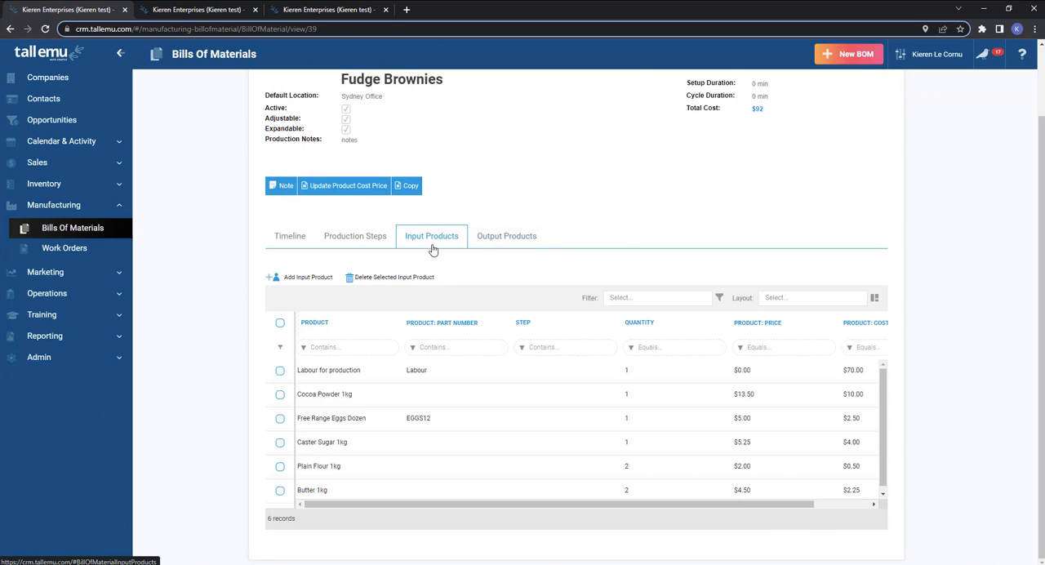
click(516, 242)
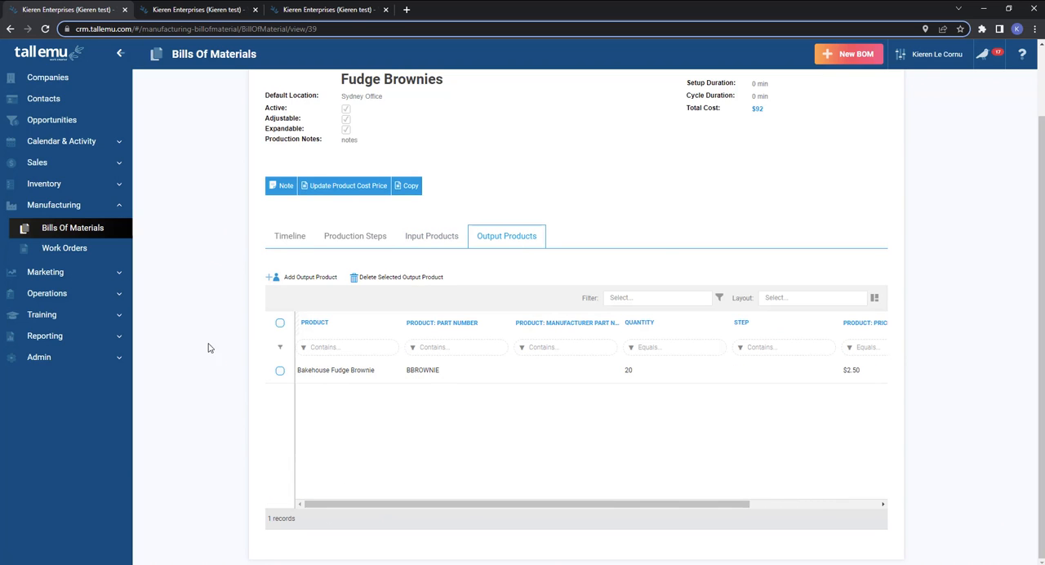
click(334, 189)
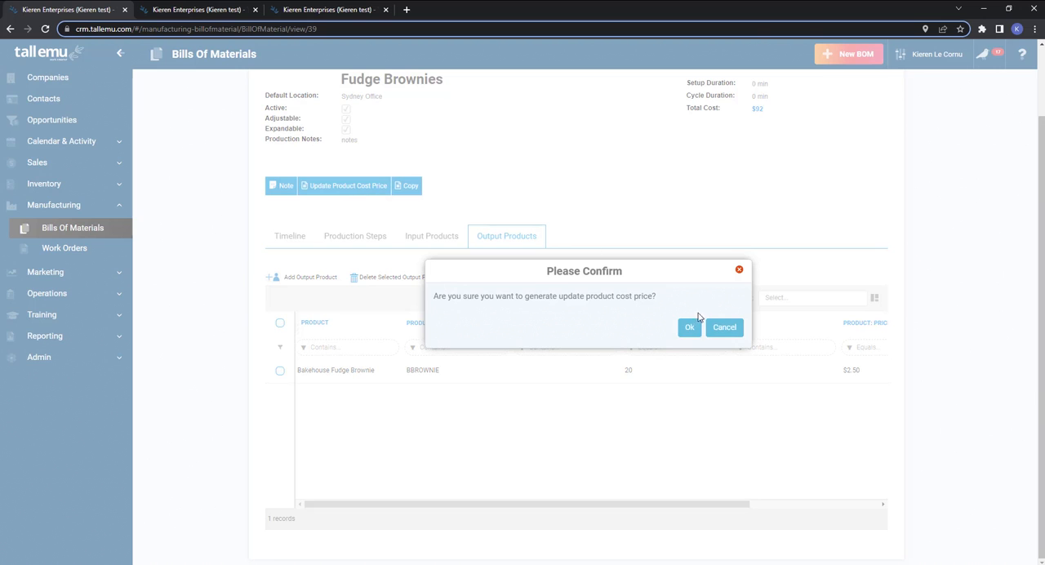
click(689, 326)
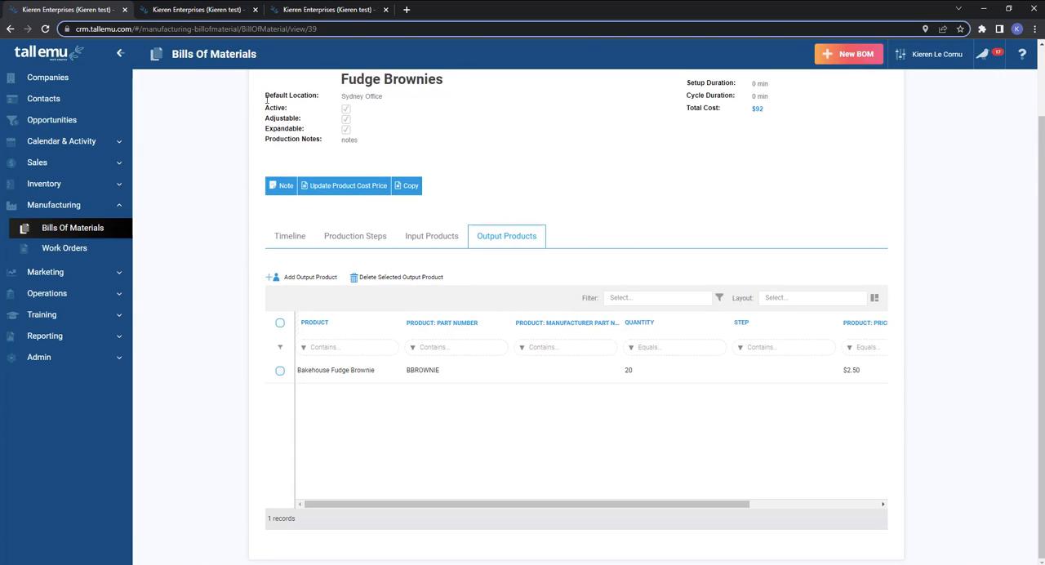
Examine the Cost Price on the Bakehouse Fudge Brownie product record, and return to the input products of the Fudge Brownies bill.
click(177, 9)
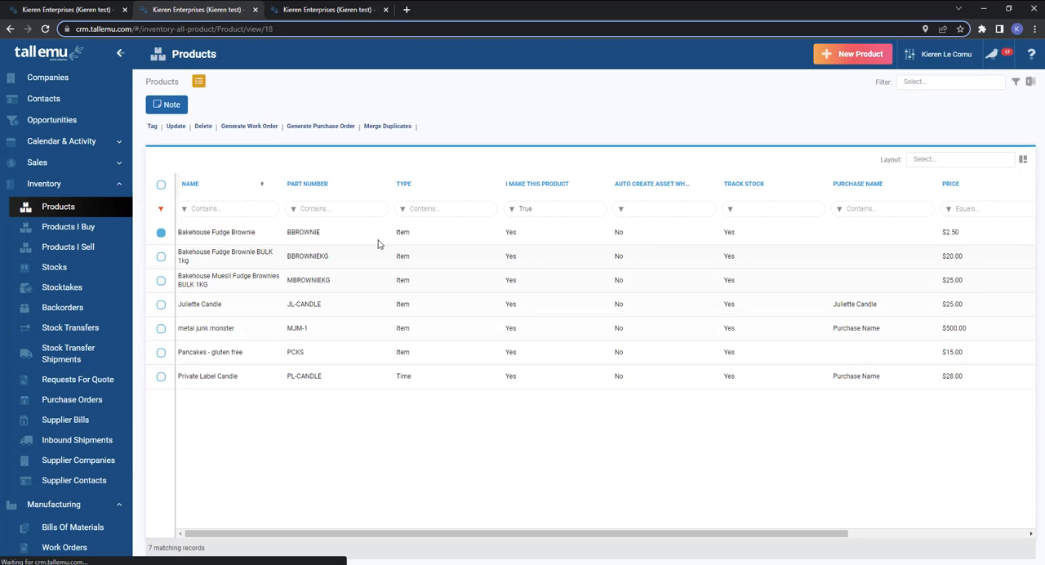
drag(768, 204, 688, 204)
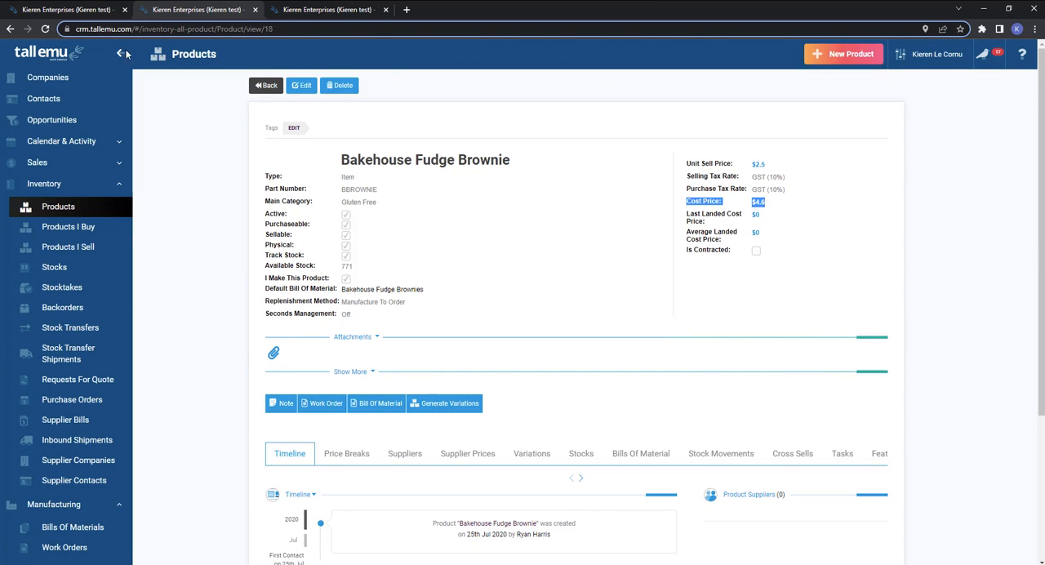
click(75, 14)
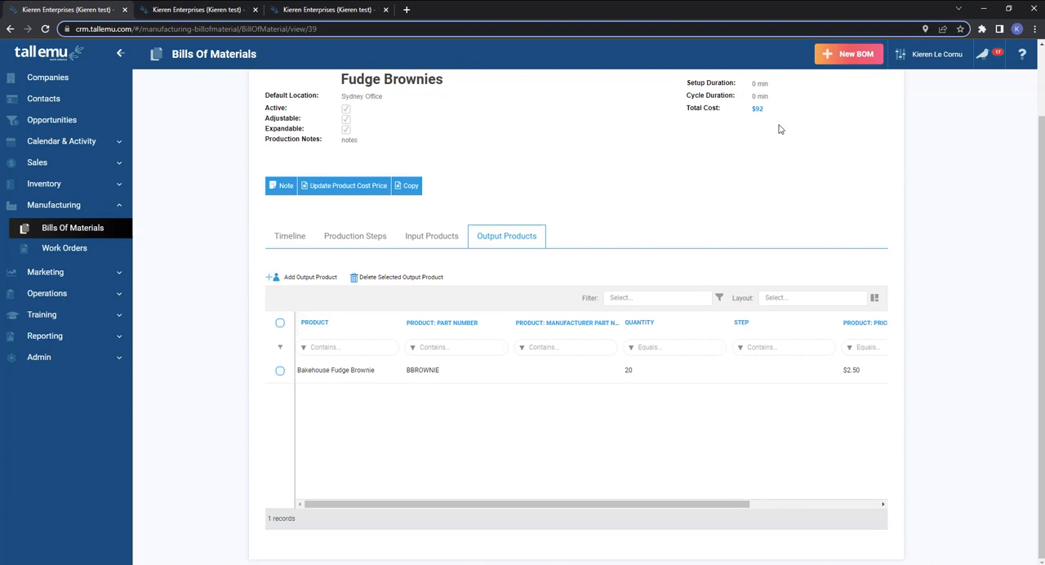
click(430, 240)
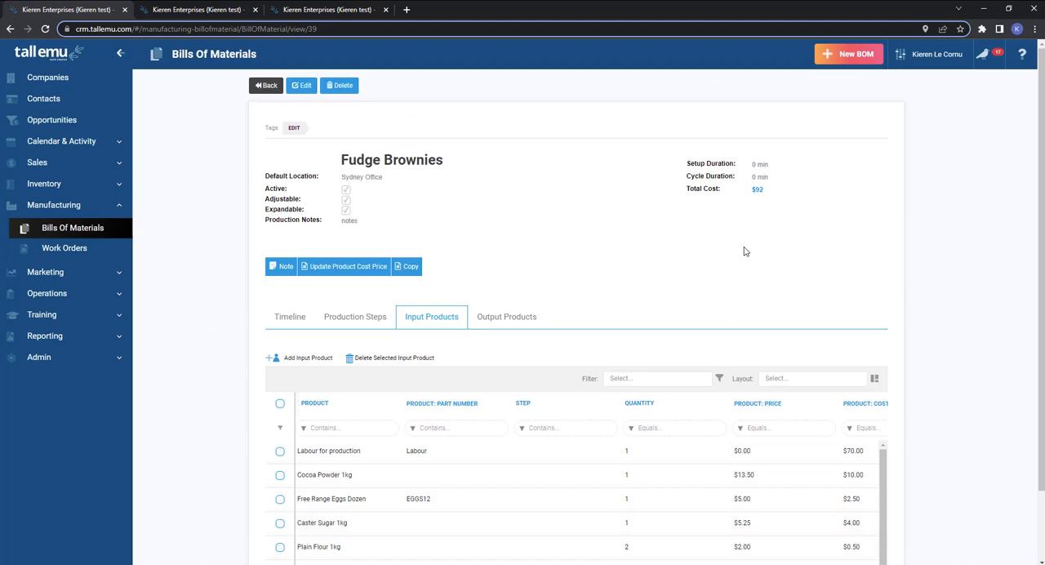
Compare the Fudge Brownies bill's output product with the Bakehouse Fudge Brownie product's cost price, and check the bill's Setup Duration.
click(509, 245)
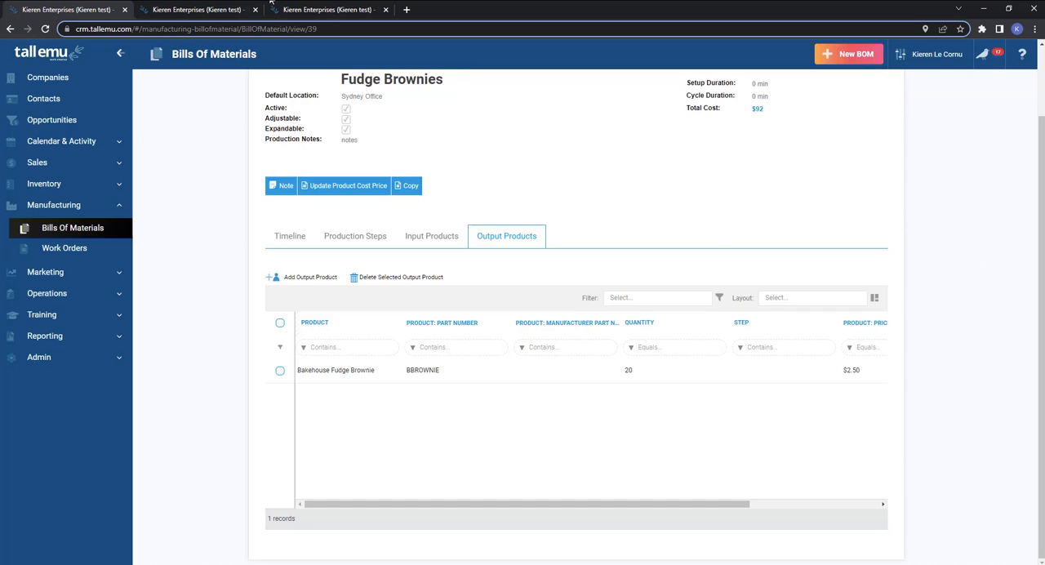
click(224, 10)
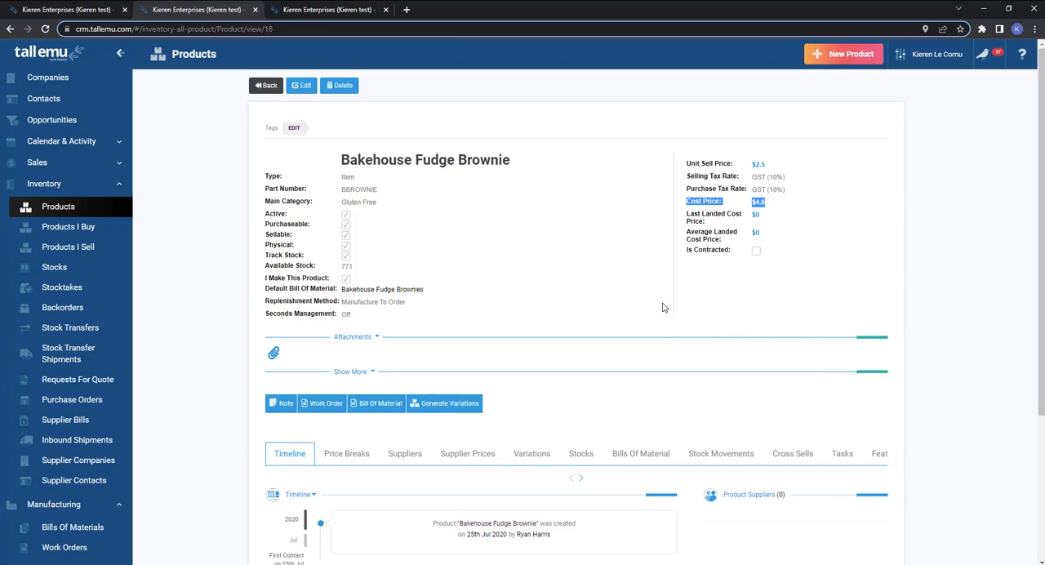
click(57, 9)
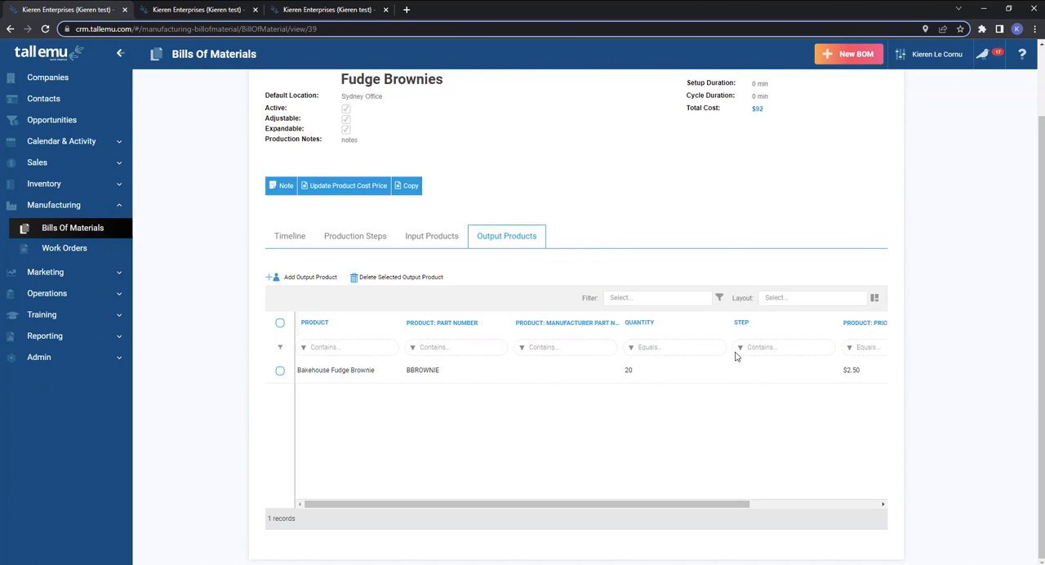
drag(690, 82, 781, 96)
click(672, 88)
Open the production steps of the Fudge Brownies bill and start a new production step.
click(356, 241)
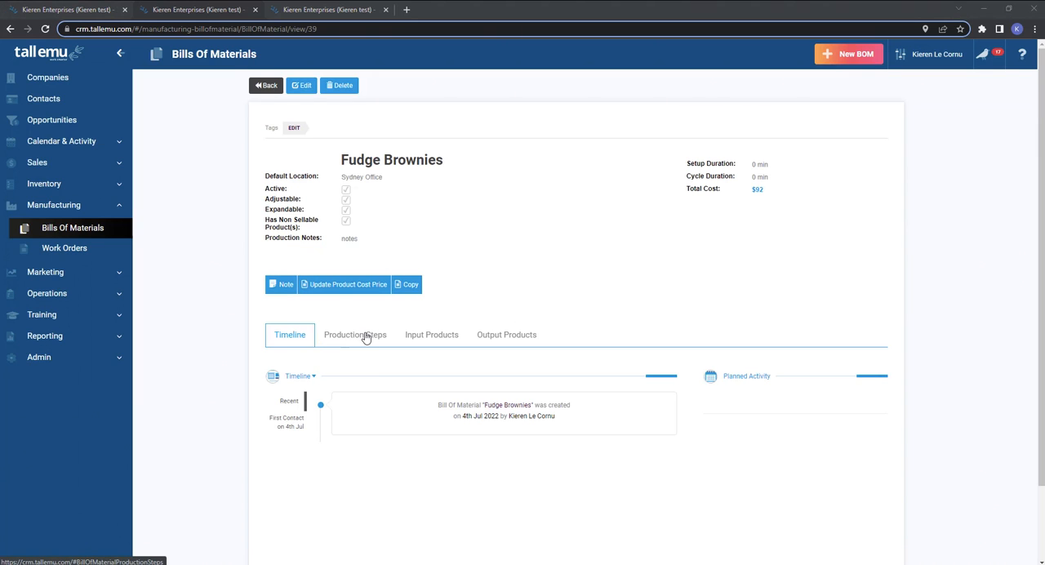
click(366, 337)
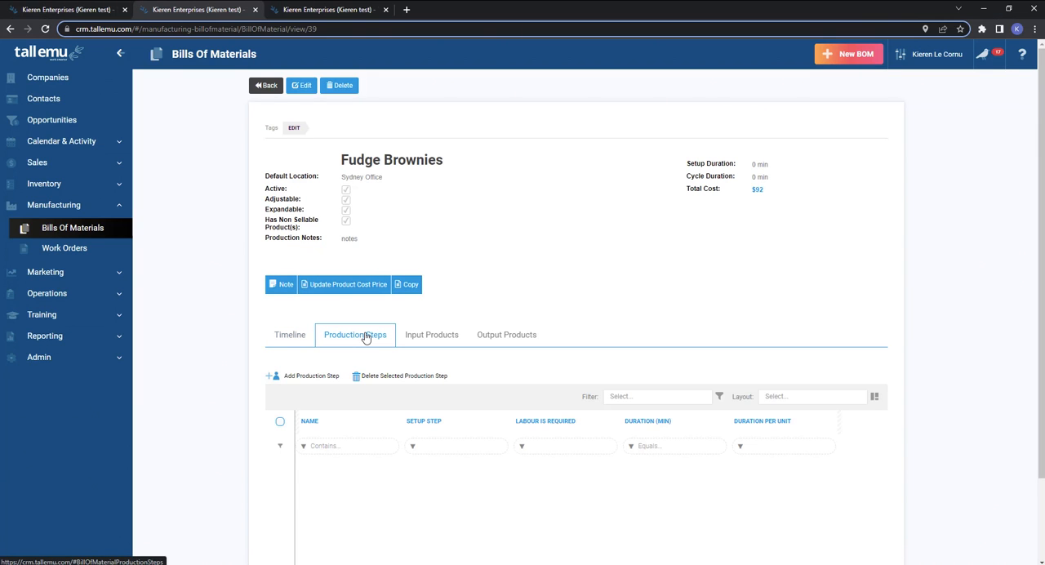
click(296, 379)
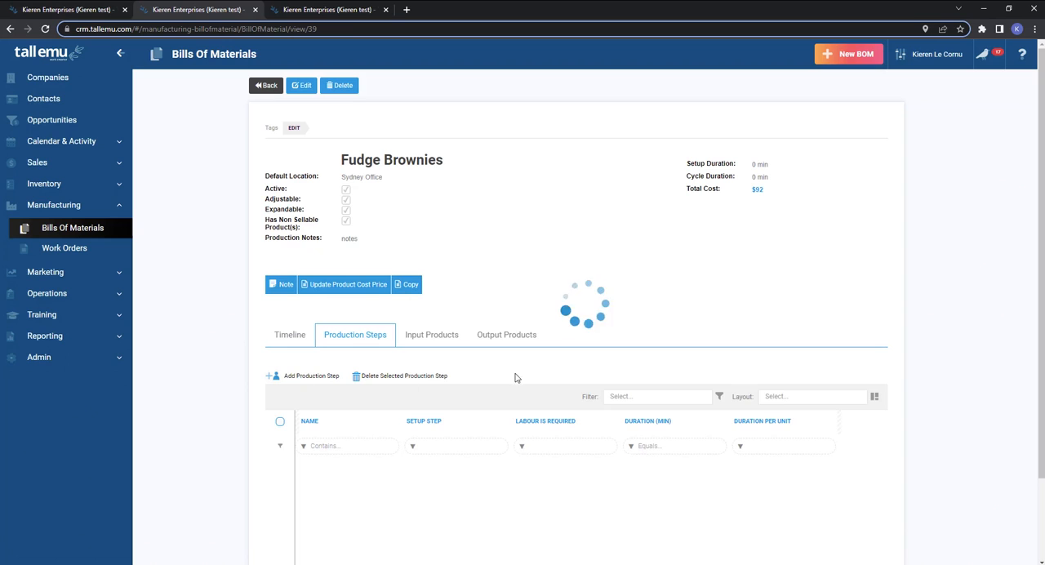
scroll(563, 356, down, 3)
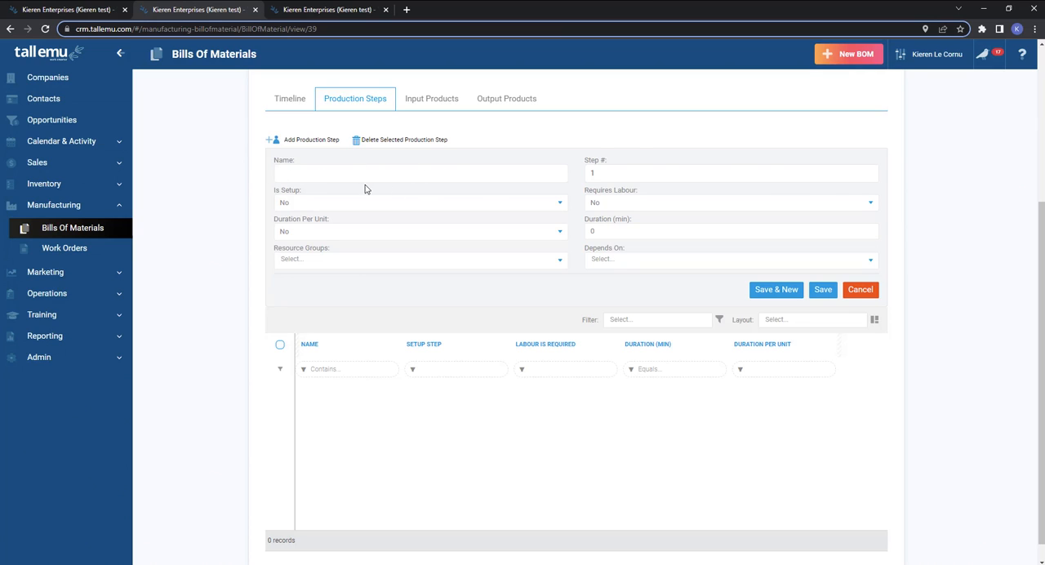
Examine the new production step's setup, duration, labour, dependency and resource group options.
click(630, 171)
click(459, 210)
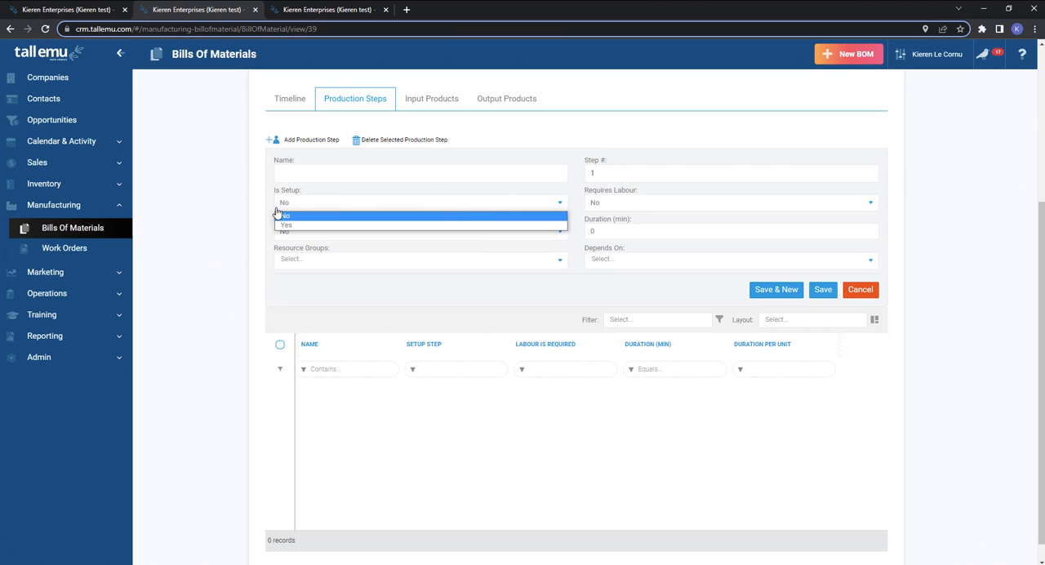
click(296, 215)
click(291, 231)
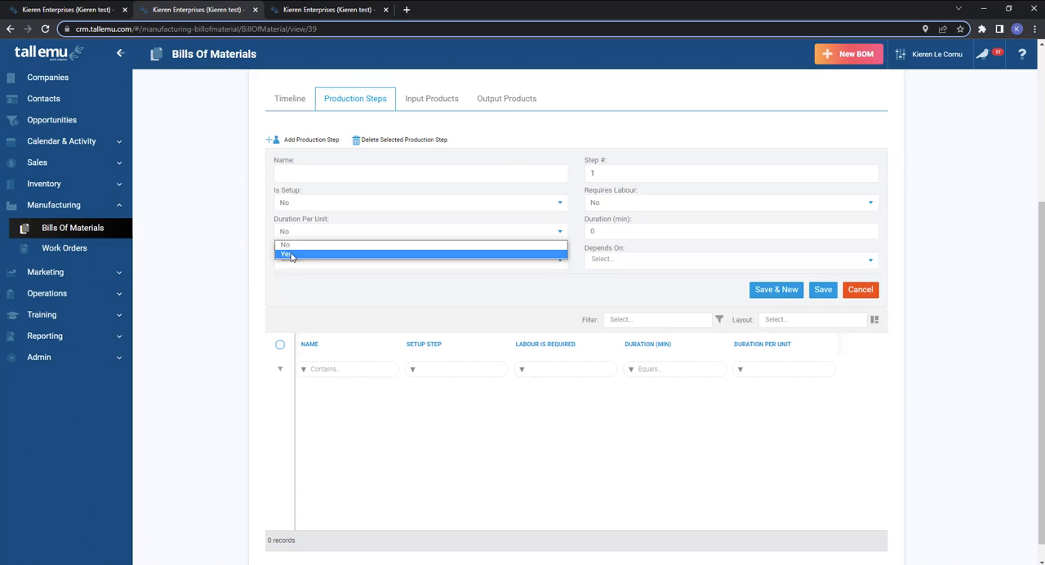
click(291, 254)
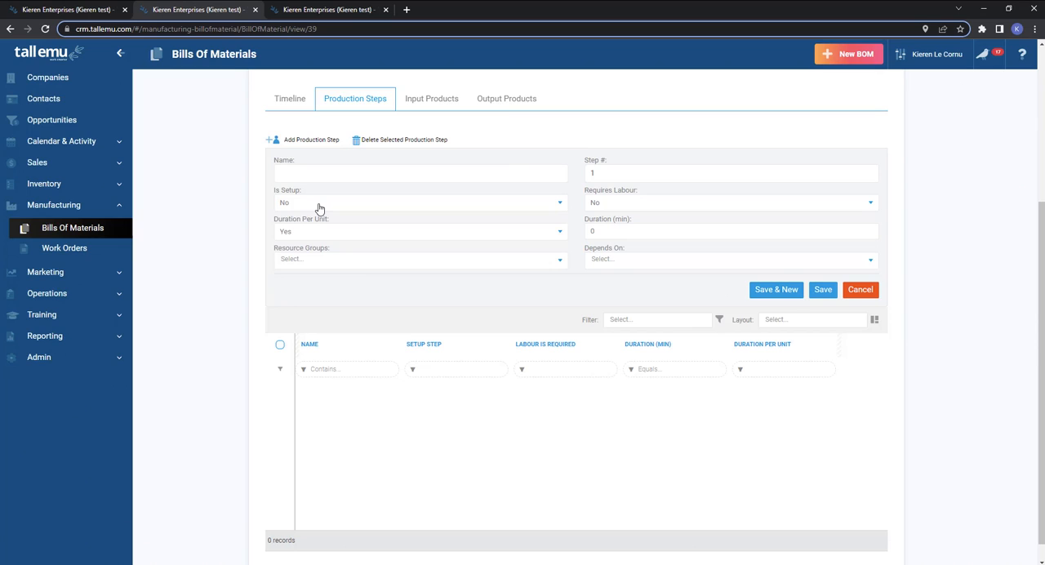
click(319, 209)
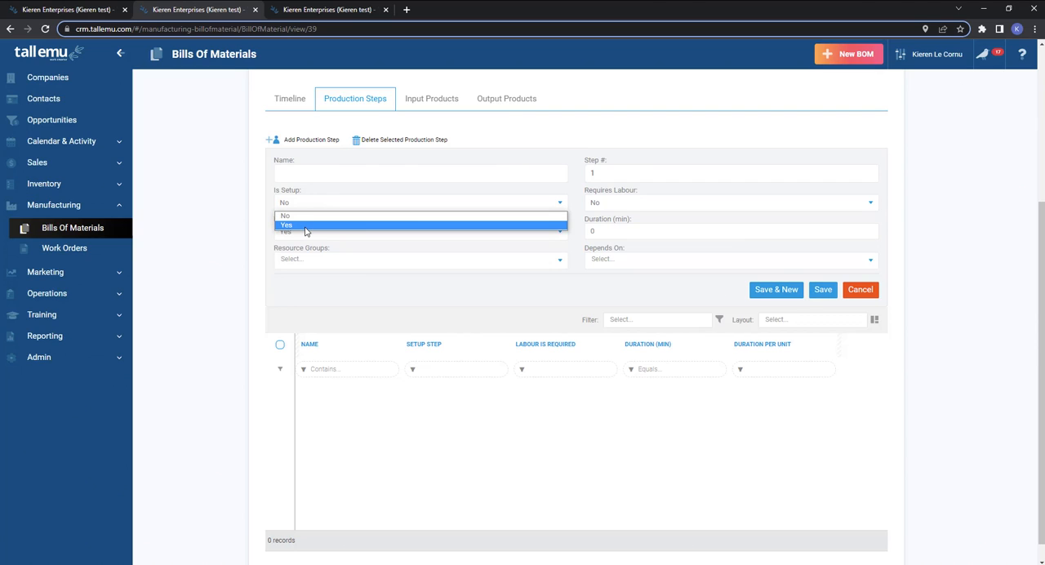
click(235, 200)
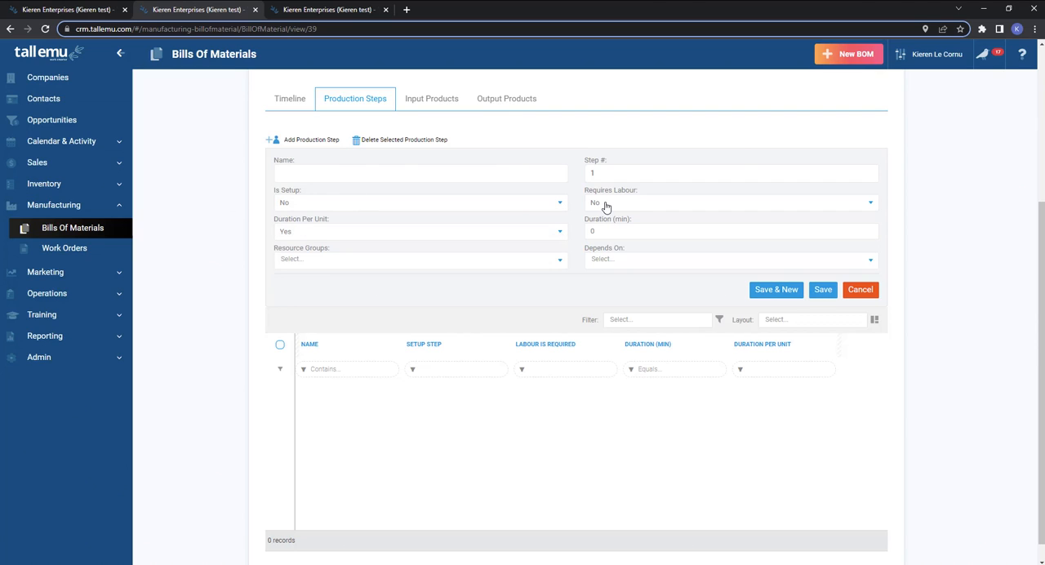
click(605, 207)
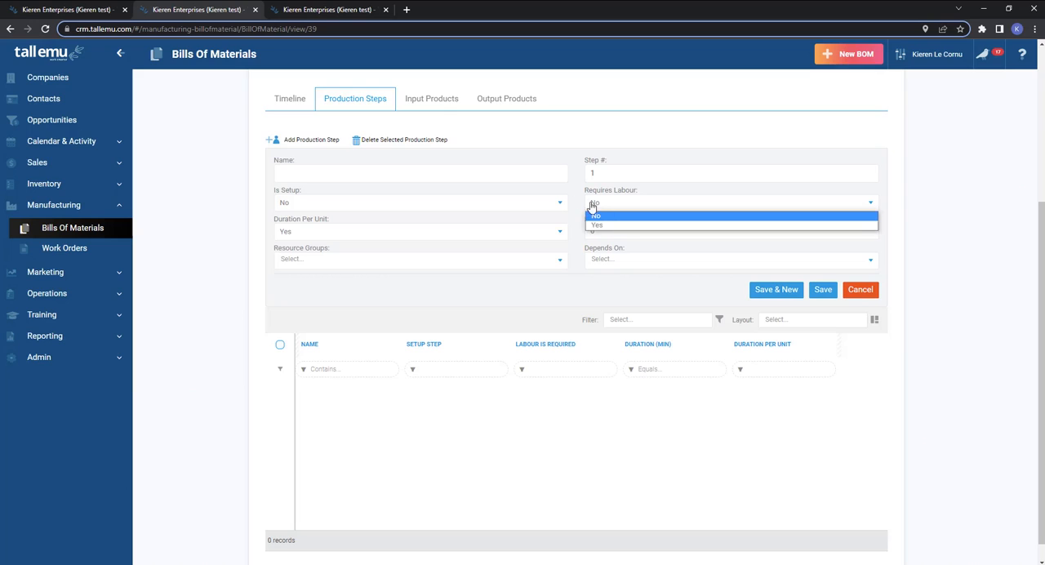
click(573, 201)
double_click(584, 233)
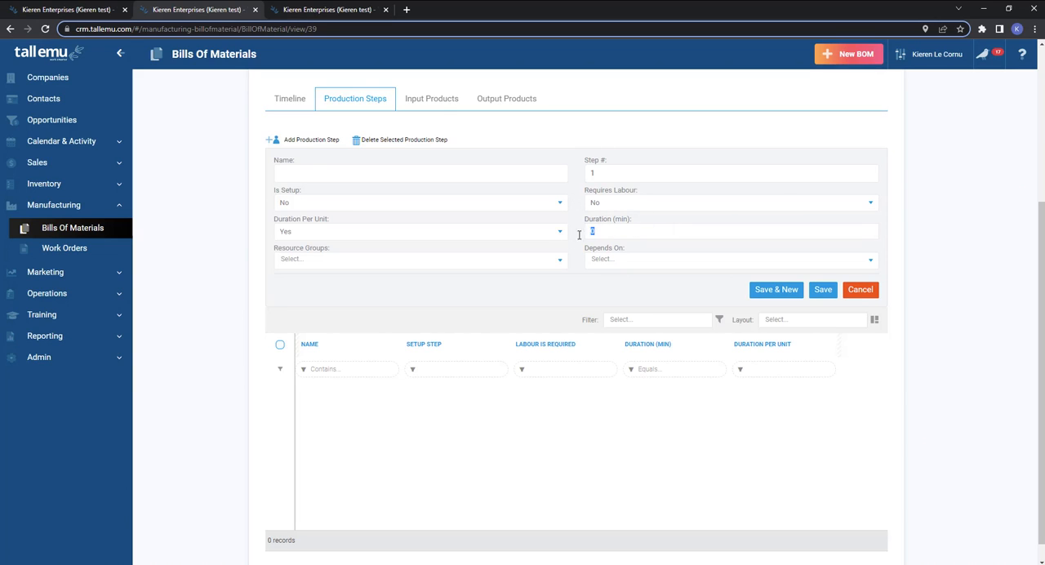
click(627, 259)
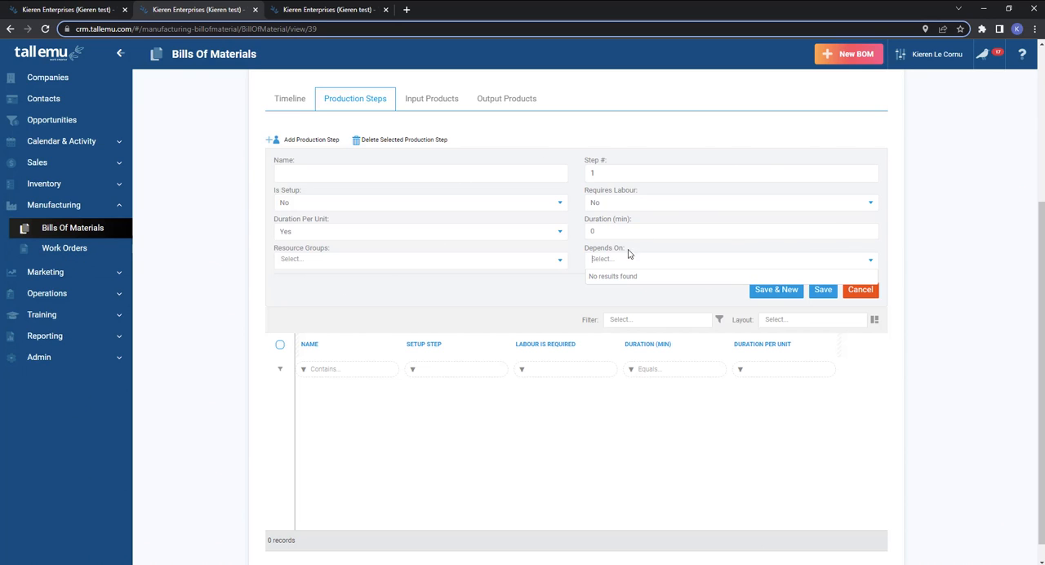
click(560, 281)
click(370, 259)
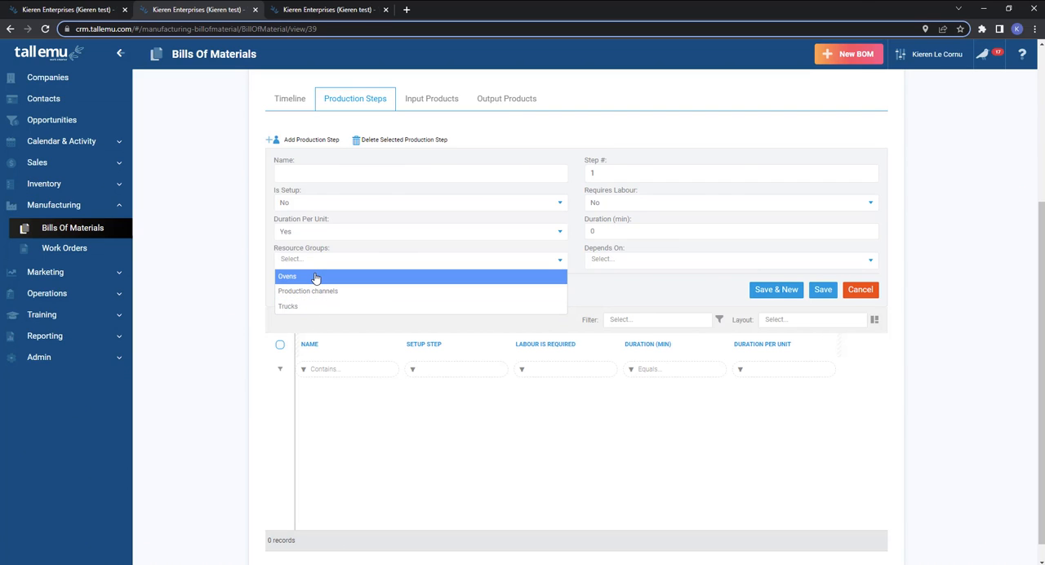
Define production step 1 as Mix ingredients with Is Setup Yes, Requires Labour Yes, Duration Per Unit No and a duration of 10 min, and save it.
click(378, 178)
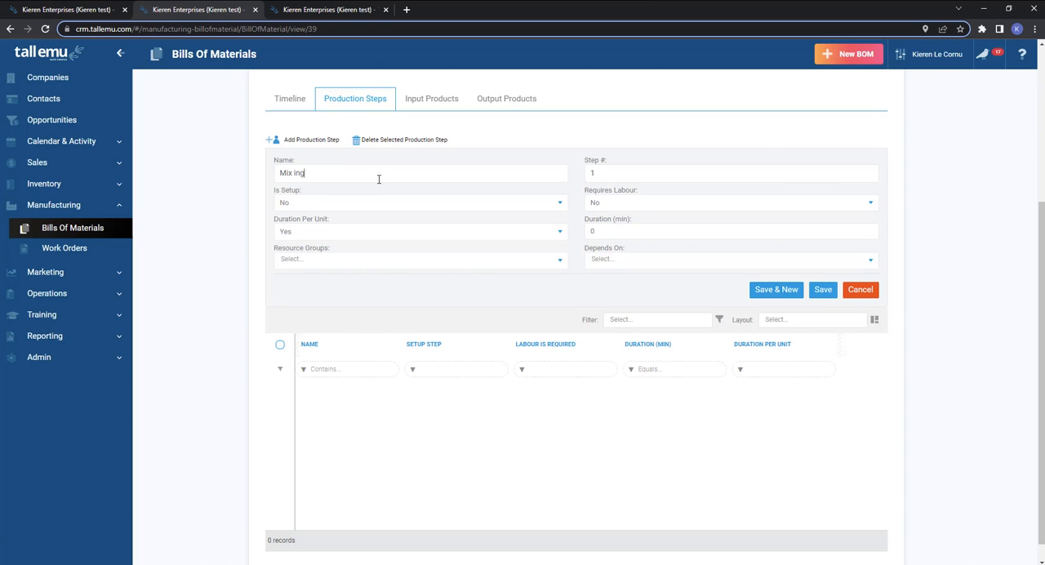
double_click(599, 174)
click(606, 206)
click(603, 230)
click(304, 206)
click(295, 225)
click(286, 234)
click(305, 245)
click(593, 232)
click(366, 260)
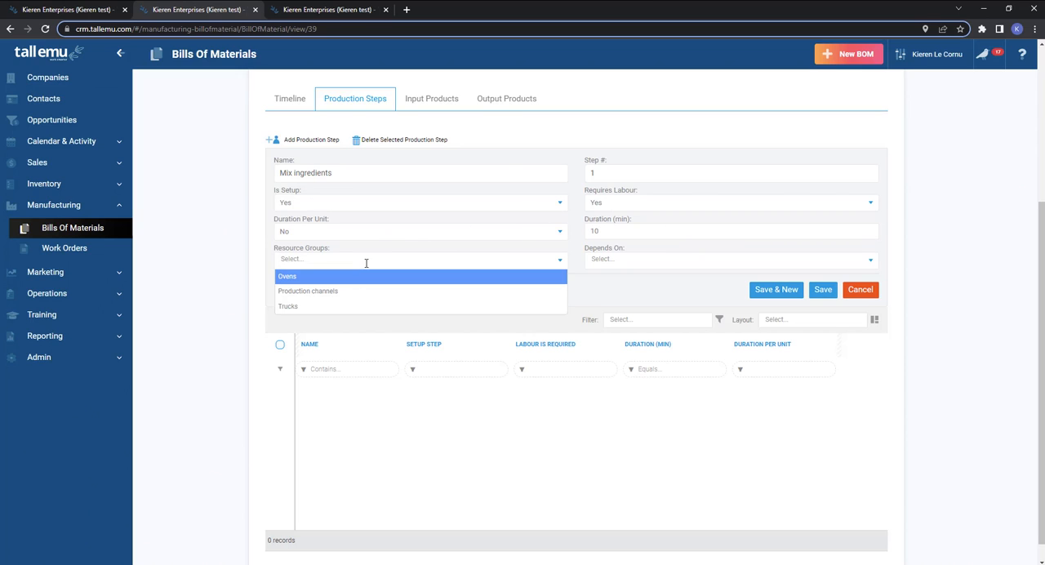
click(622, 260)
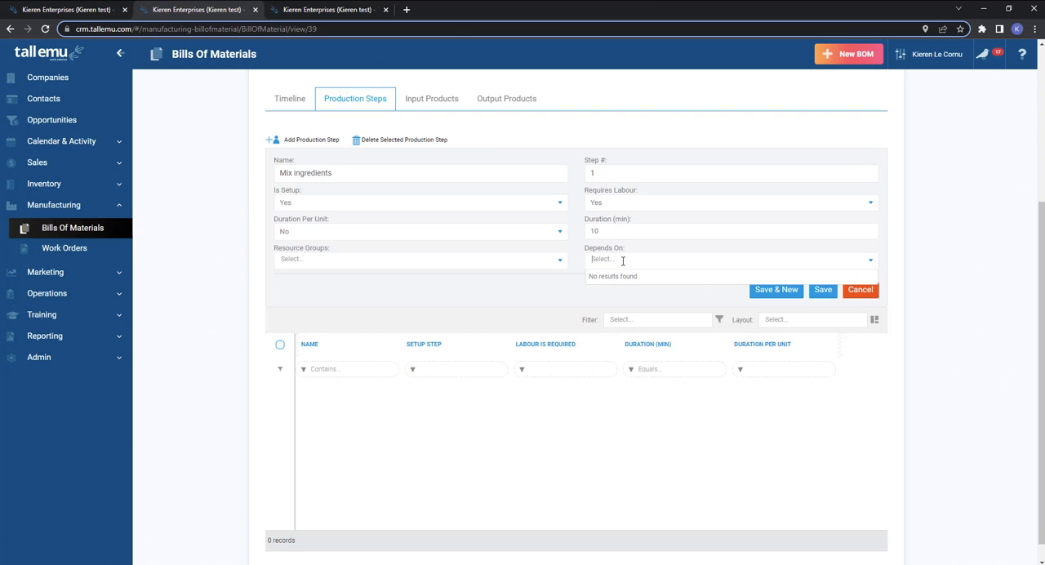
click(821, 289)
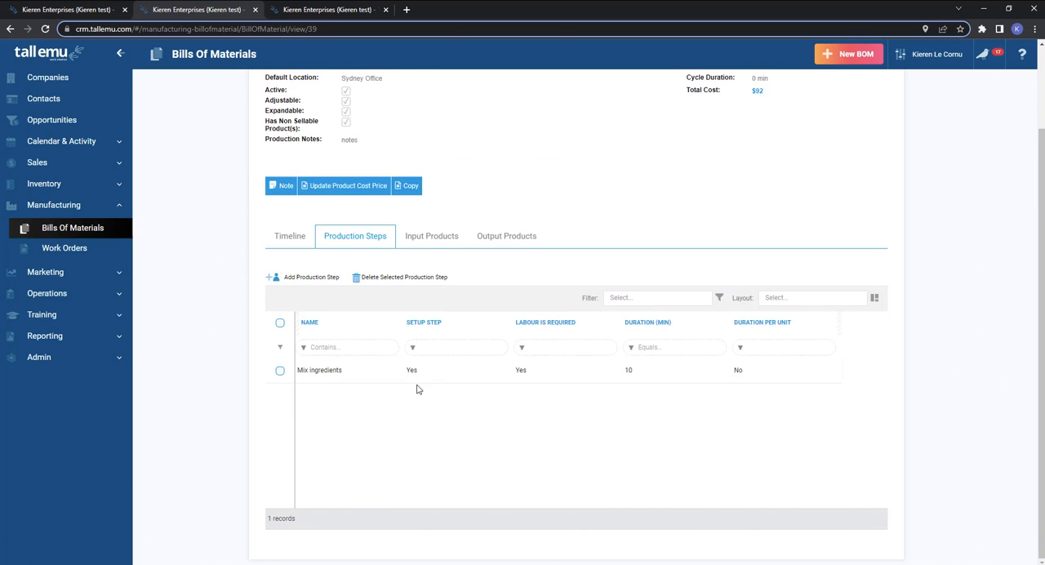
Add production step 2 named Bake the brownies with a duration of 30 min and the Ovens resource group, and save it.
click(310, 282)
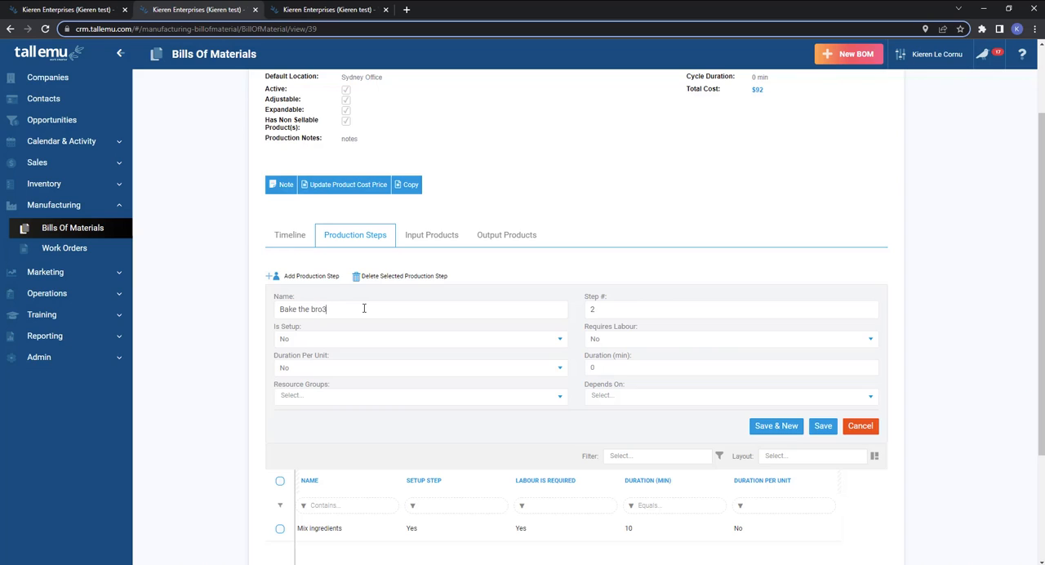
click(324, 339)
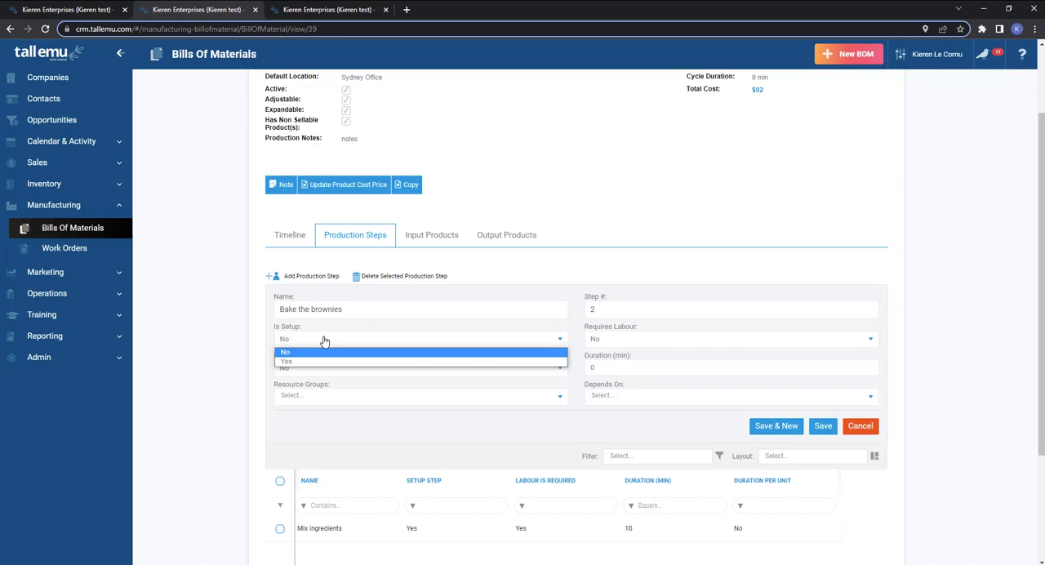
click(256, 341)
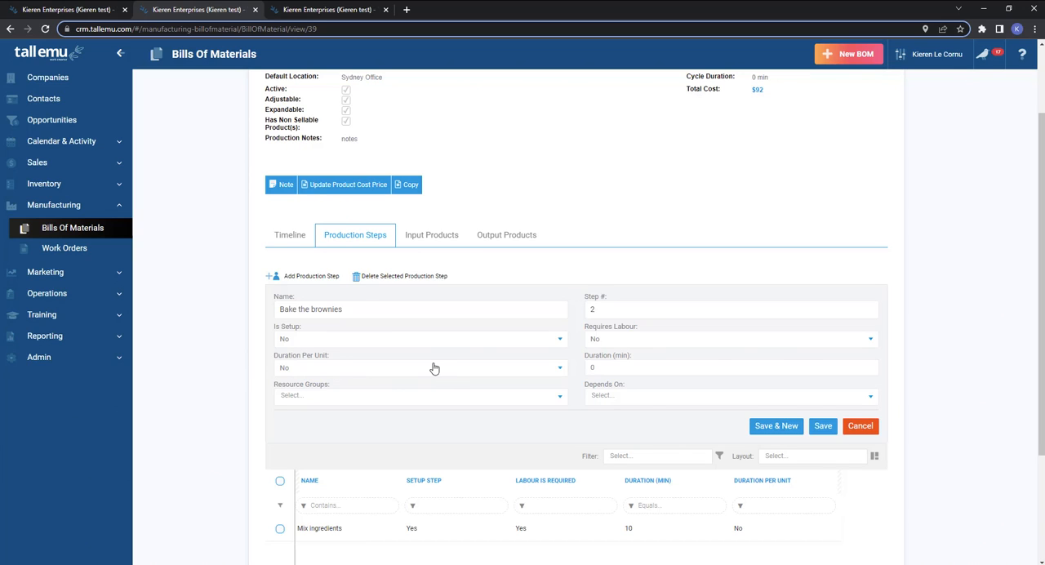
click(608, 341)
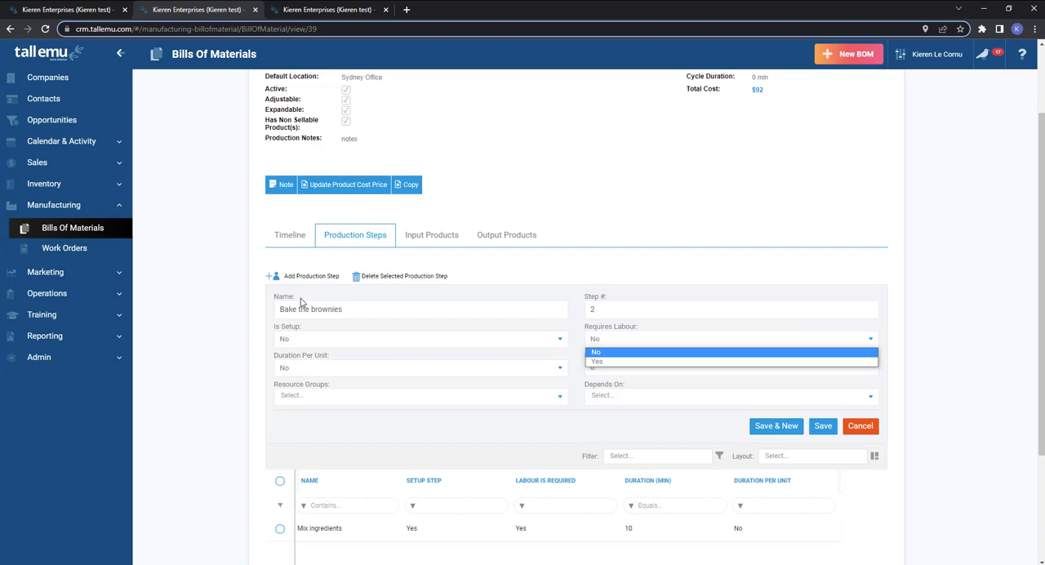
click(364, 311)
drag(363, 311, 275, 314)
click(617, 346)
click(396, 309)
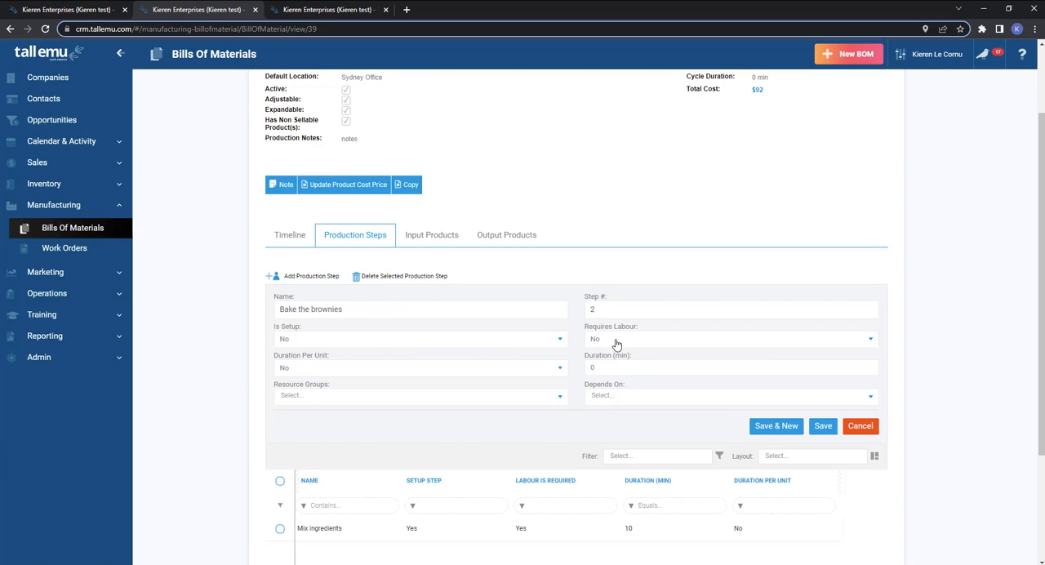
double_click(612, 367)
click(420, 400)
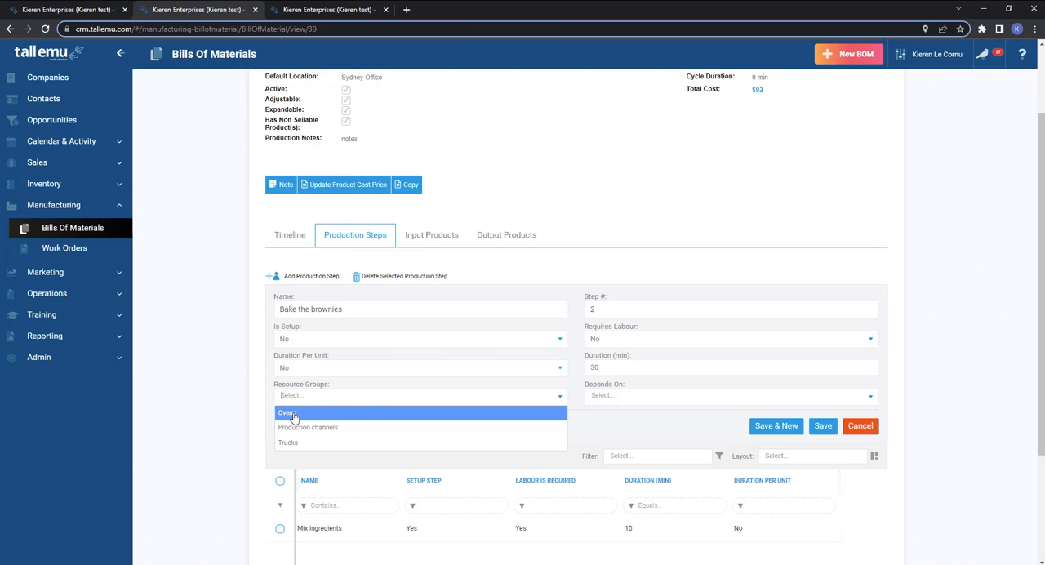
click(294, 417)
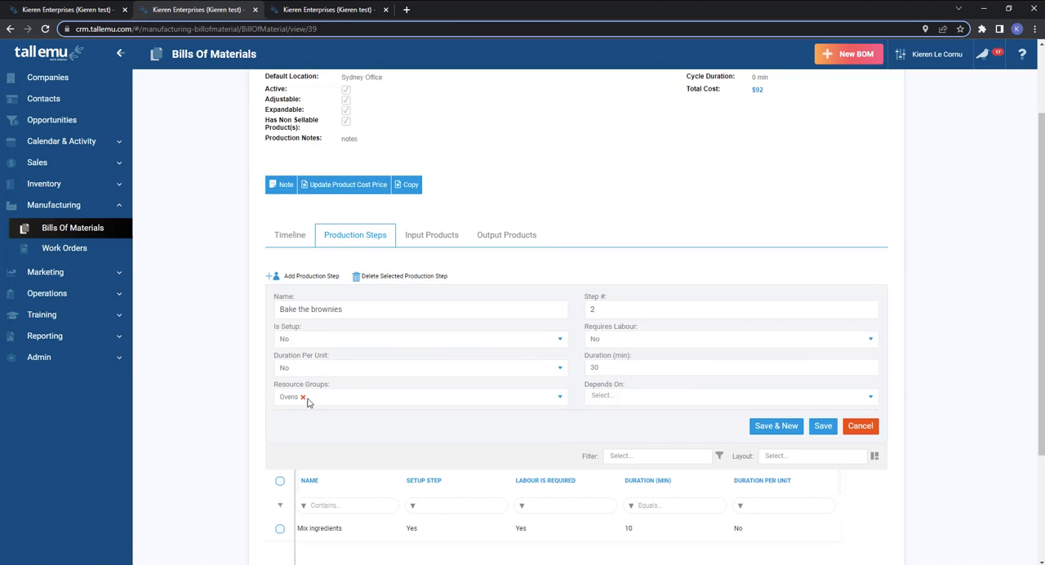
click(822, 426)
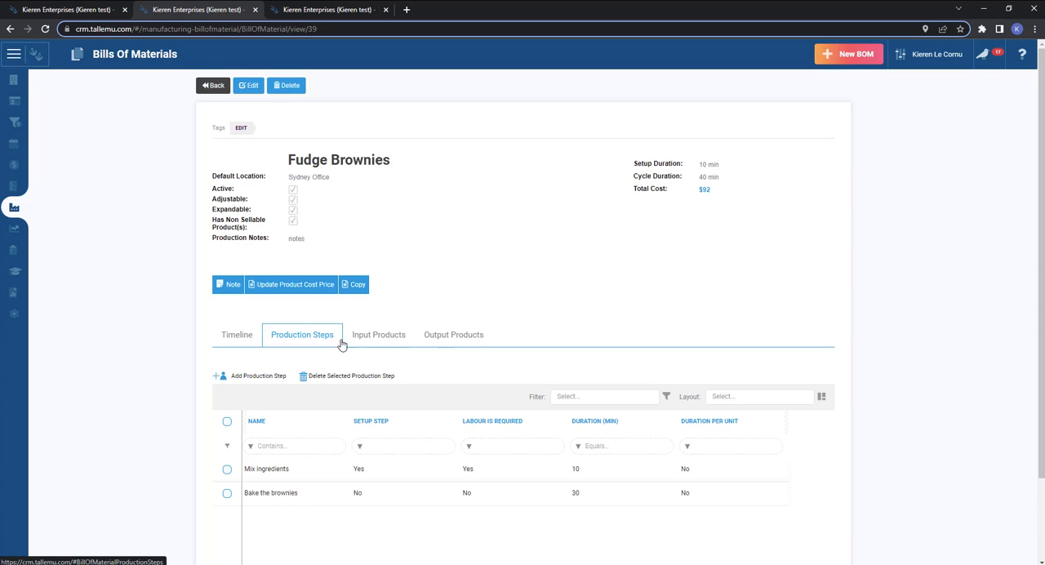
Assign the Cocoa Powder 1kg input product to the Mix ingredients production step and save it.
click(385, 342)
scroll(163, 351, down, 1)
scroll(163, 351, down, 1)
click(281, 399)
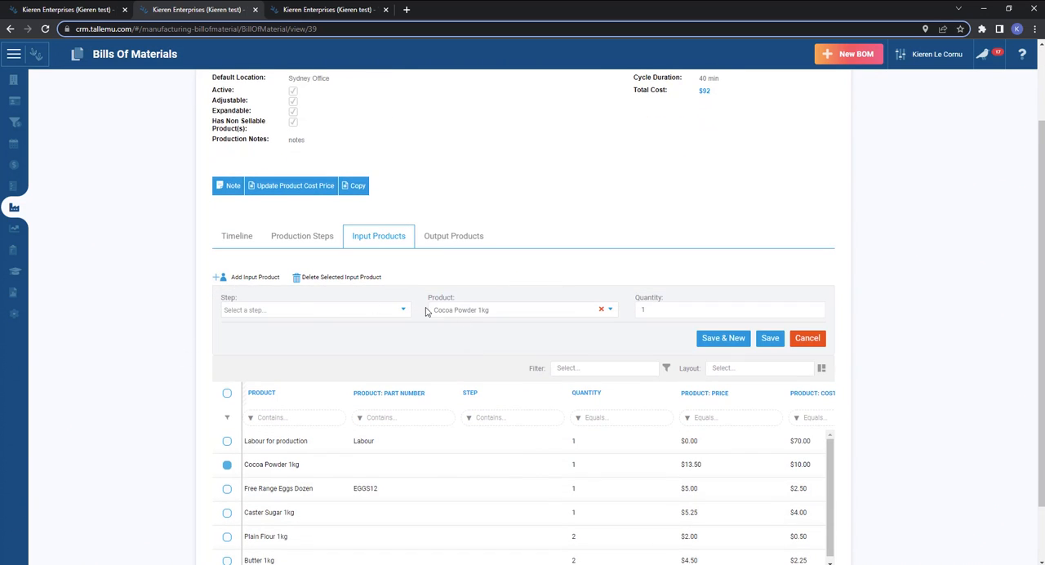
click(309, 310)
click(303, 322)
click(770, 338)
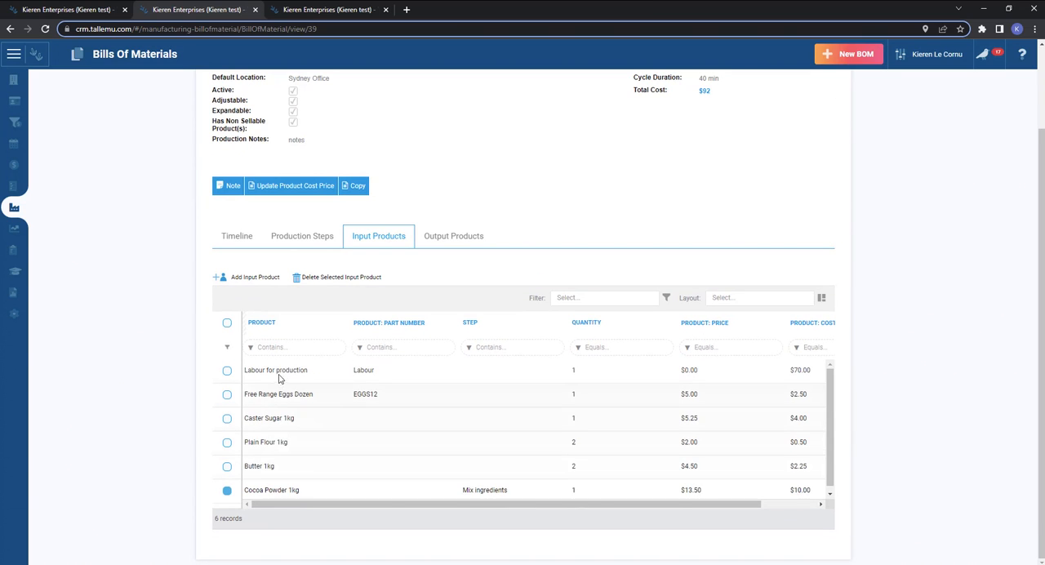
Assign the Butter 1kg input product to the Mix ingredients production step and save it.
click(285, 466)
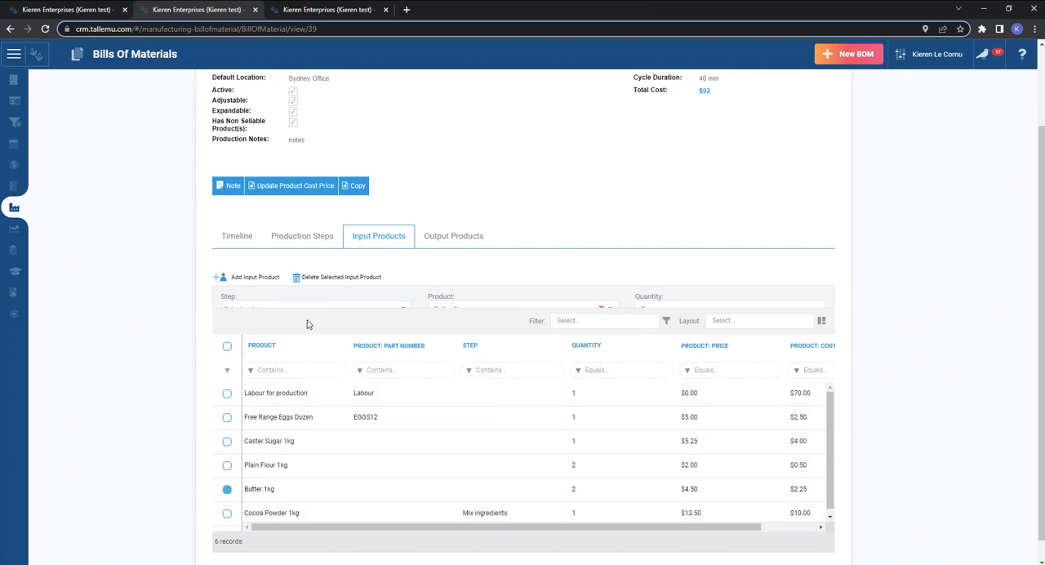
click(376, 311)
click(313, 325)
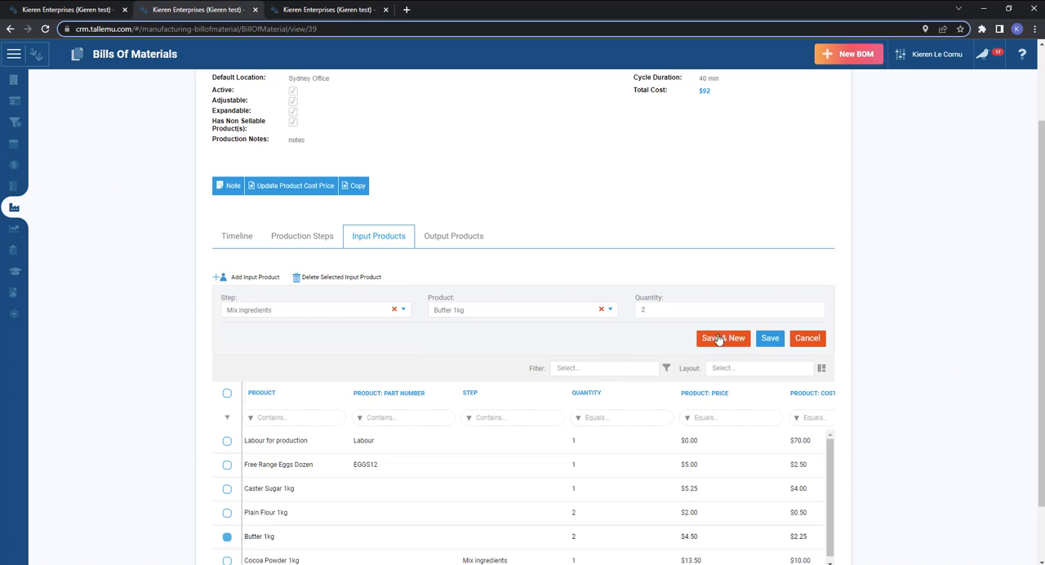
click(771, 339)
Assign the Plain Flour 1kg input product to the Mix ingredients production step and save it.
click(291, 444)
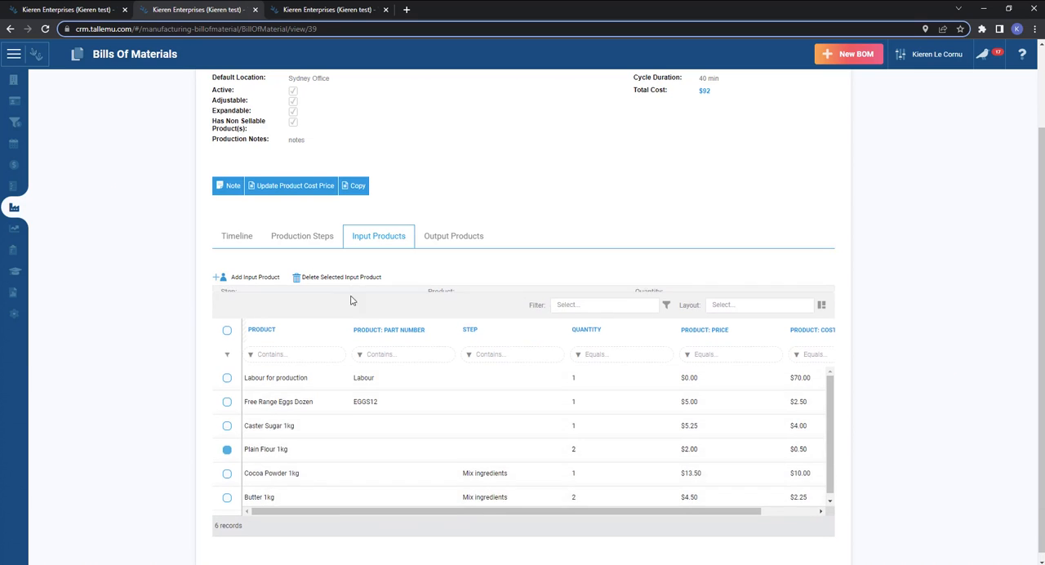
click(298, 310)
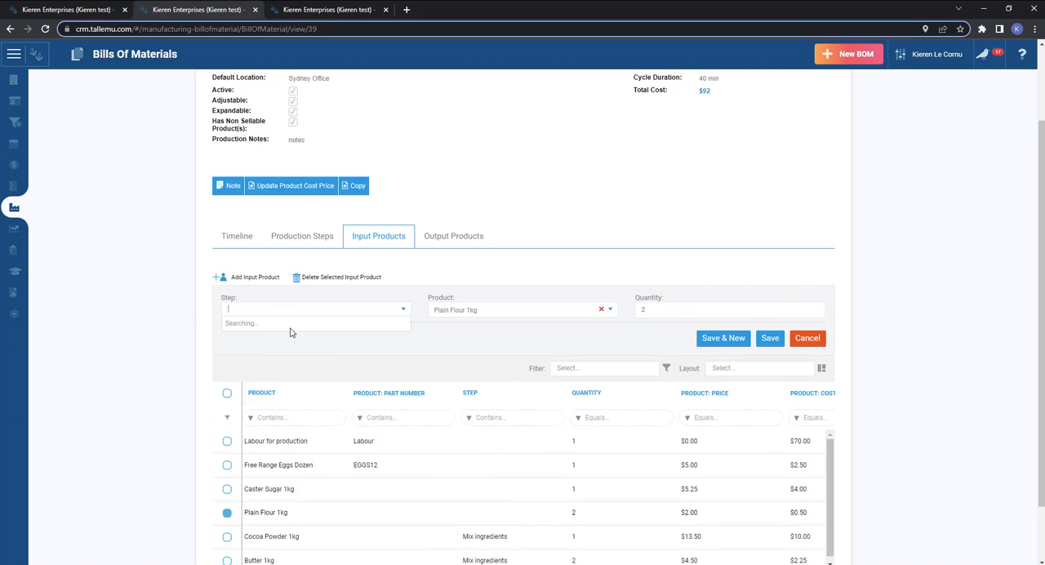
click(346, 312)
click(345, 312)
click(342, 324)
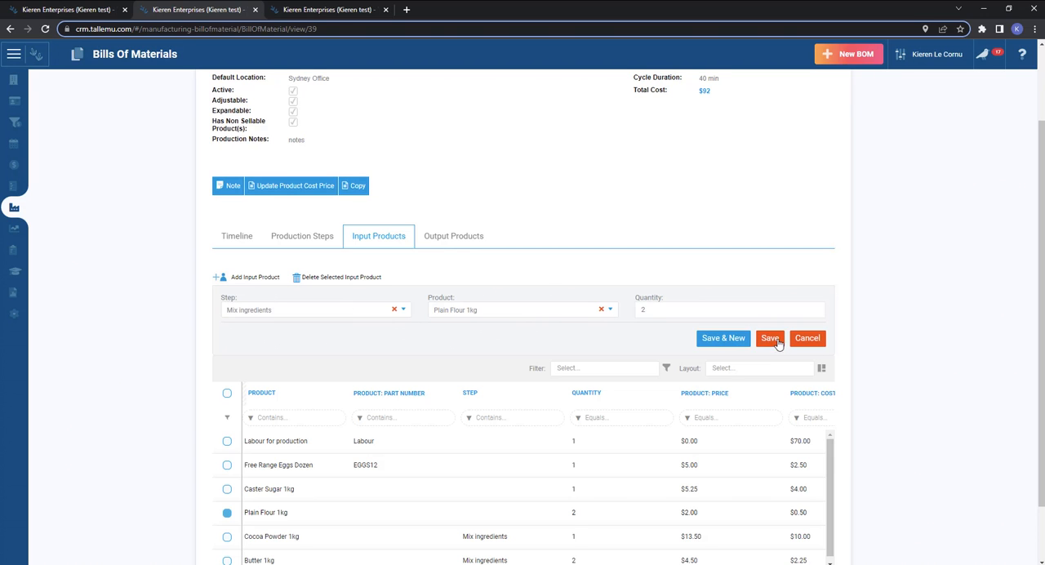
click(770, 338)
Assign the Caster Sugar 1kg input product to the Mix ingredients production step and save it.
click(292, 424)
click(254, 310)
click(256, 325)
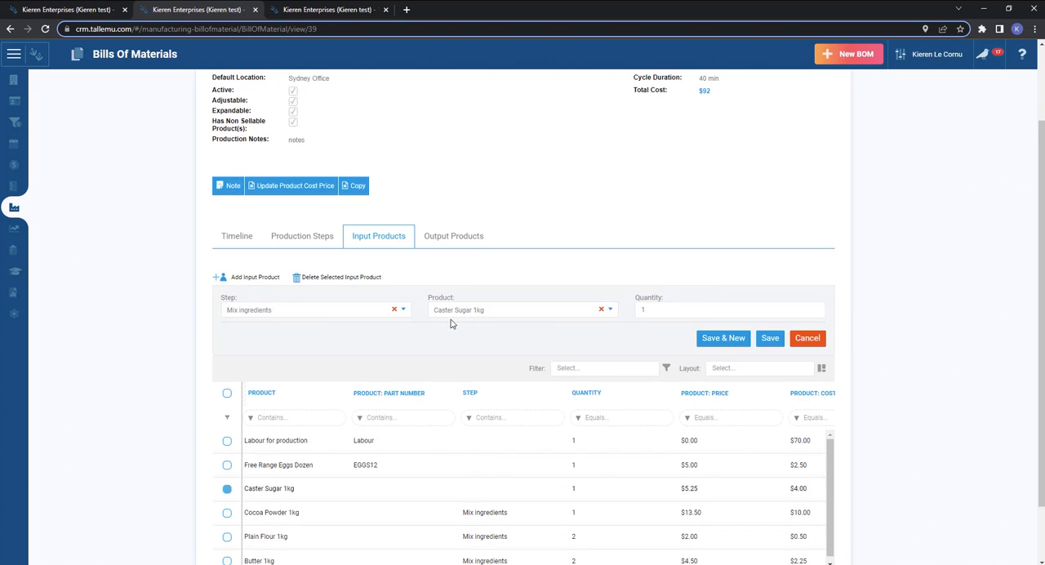
click(770, 338)
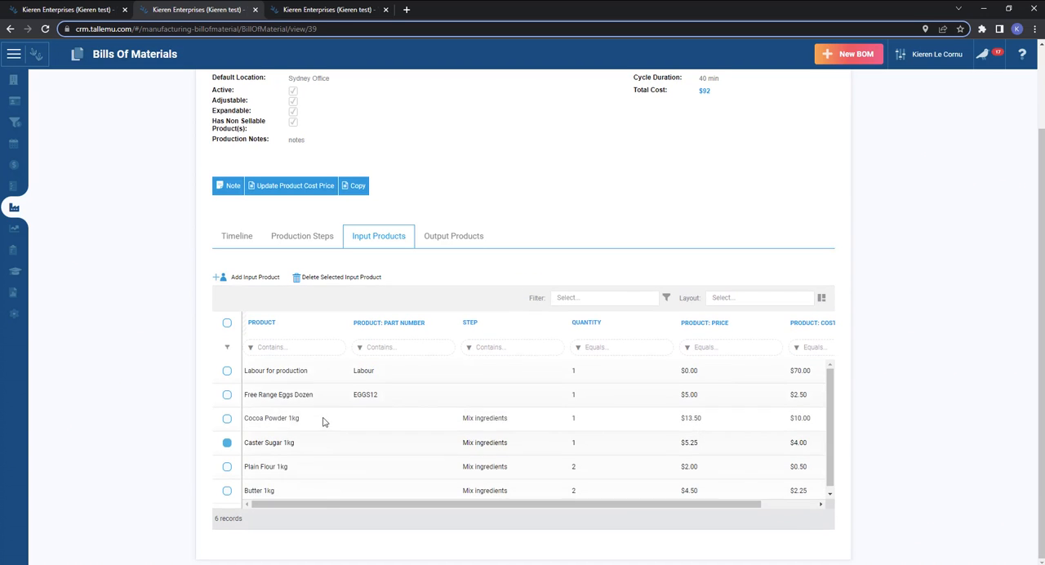
Assign the Free Range Eggs Dozen input product to the Mix ingredients production step and save it.
click(305, 398)
click(274, 309)
click(275, 323)
click(770, 340)
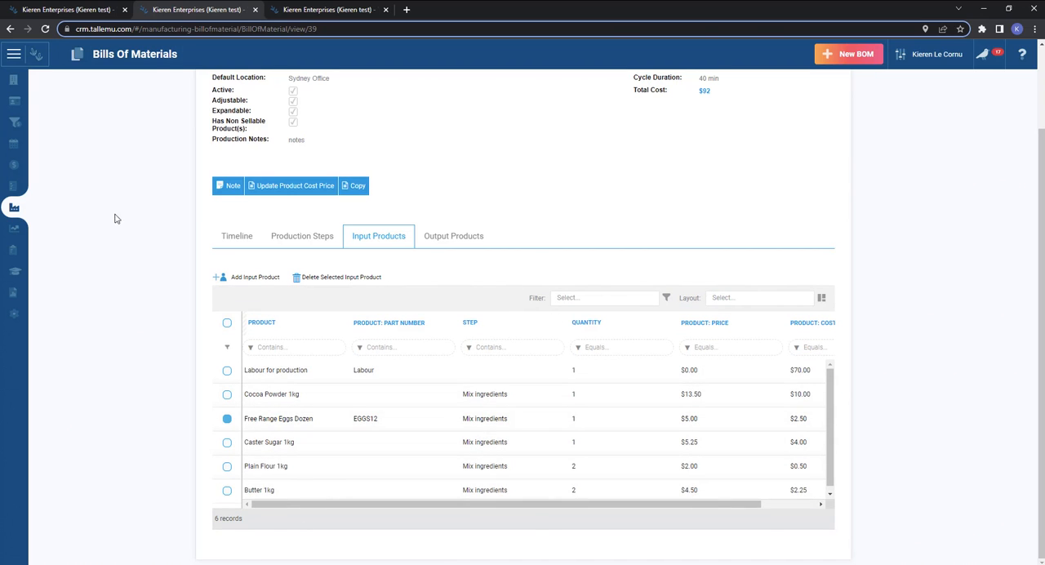
Review the Fudge Brownies bill of materials: its input products, production steps and total cost.
click(14, 54)
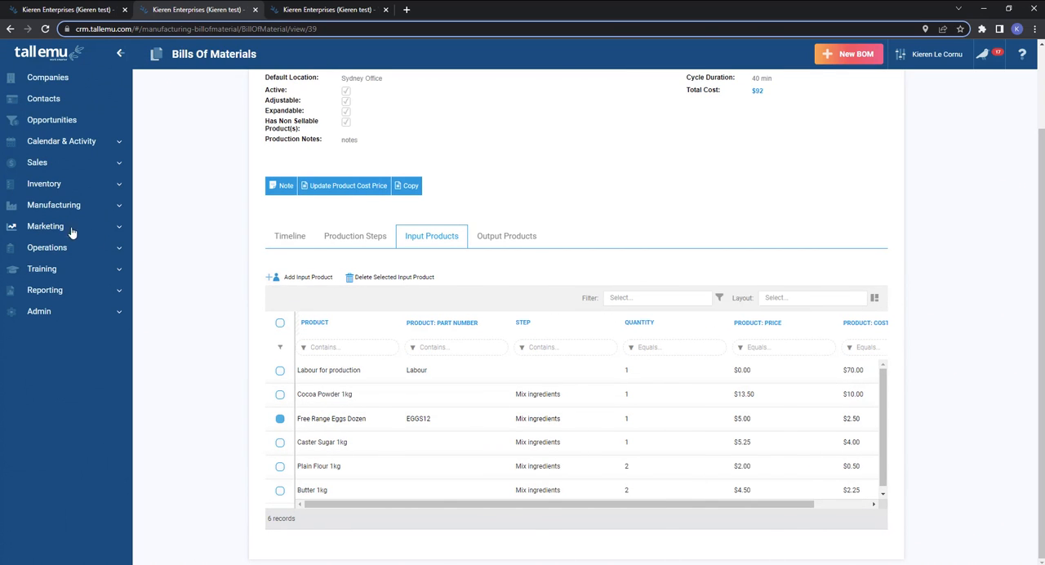
scroll(509, 340, up, 2)
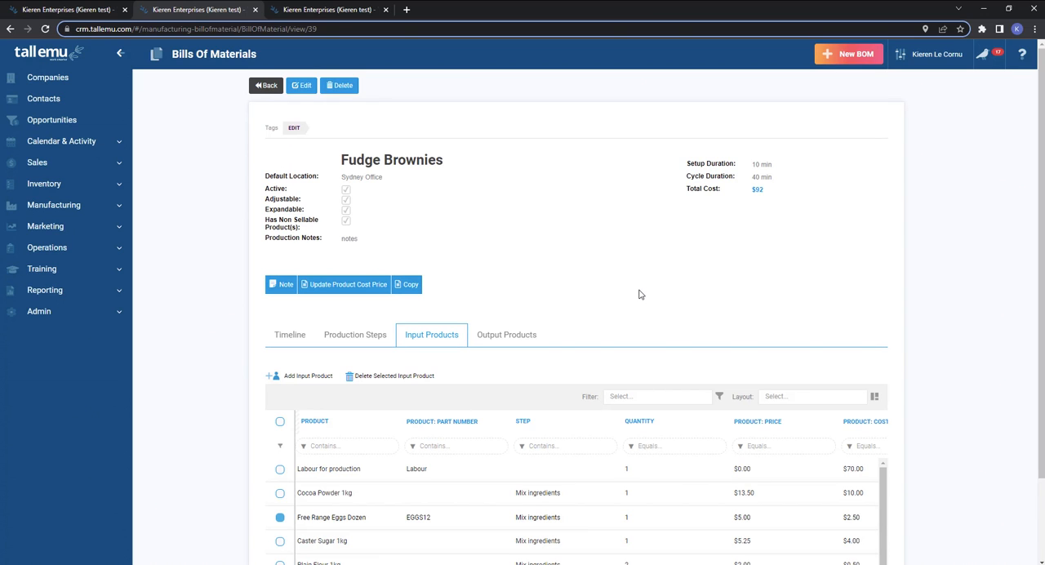
scroll(633, 520, down, 2)
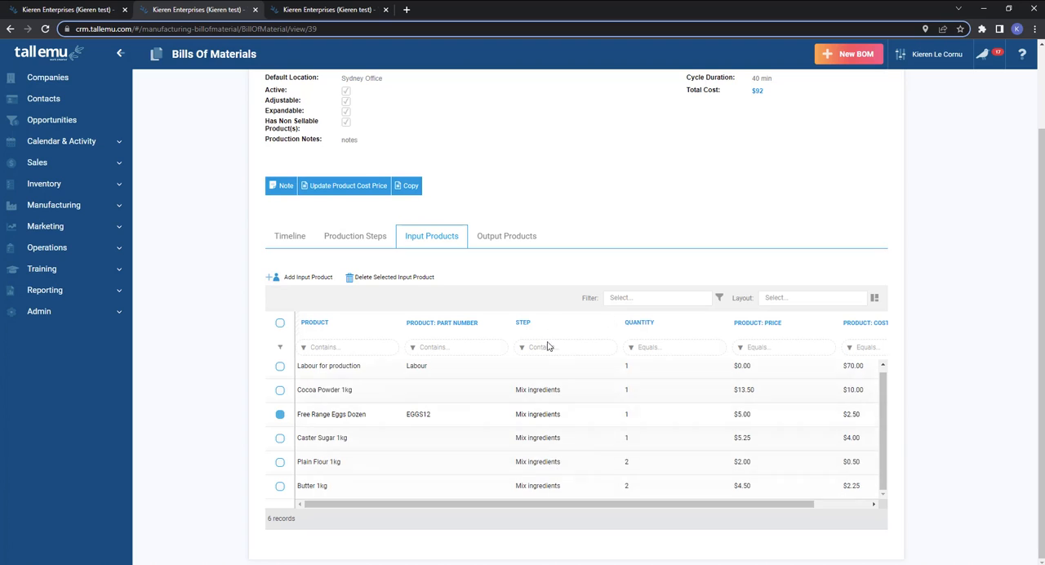
scroll(538, 385, up, 1)
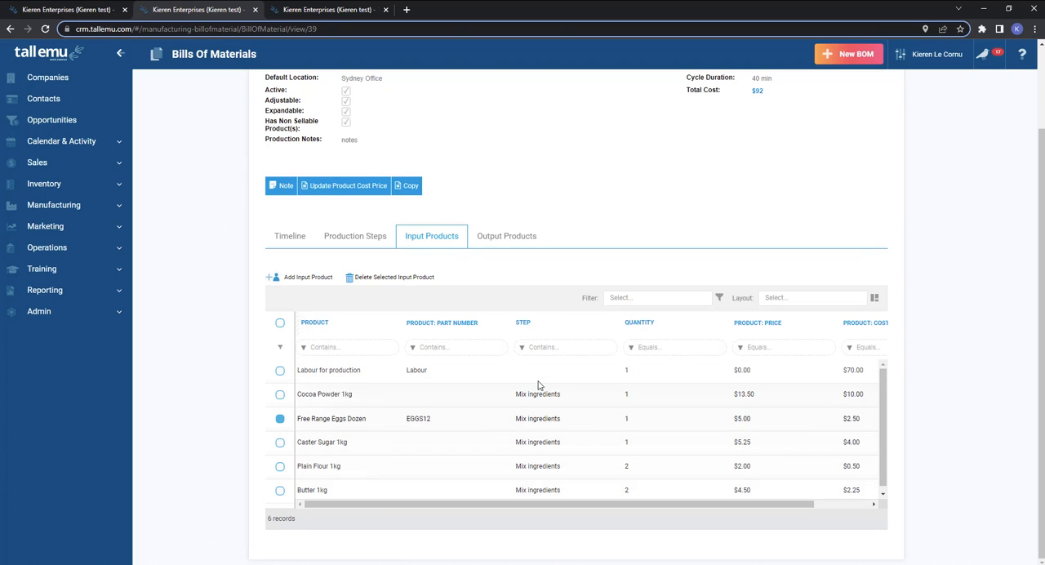
click(347, 237)
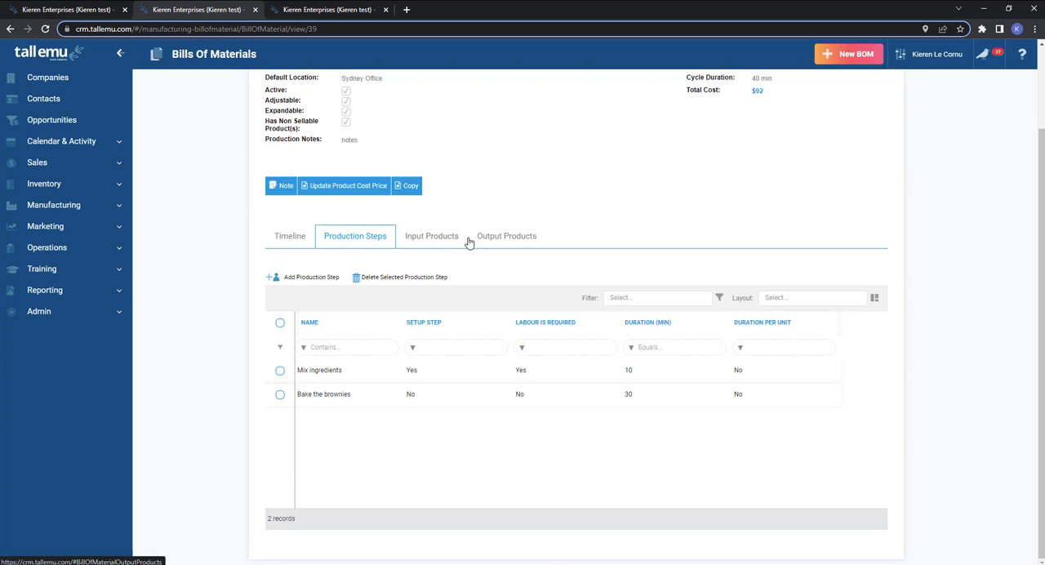
scroll(688, 276, up, 2)
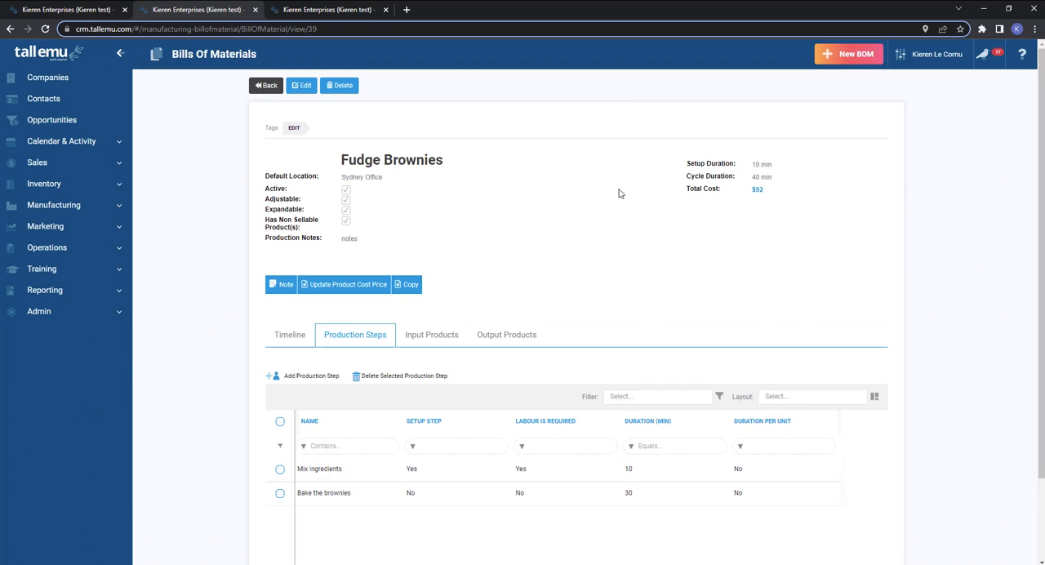
drag(775, 196, 747, 196)
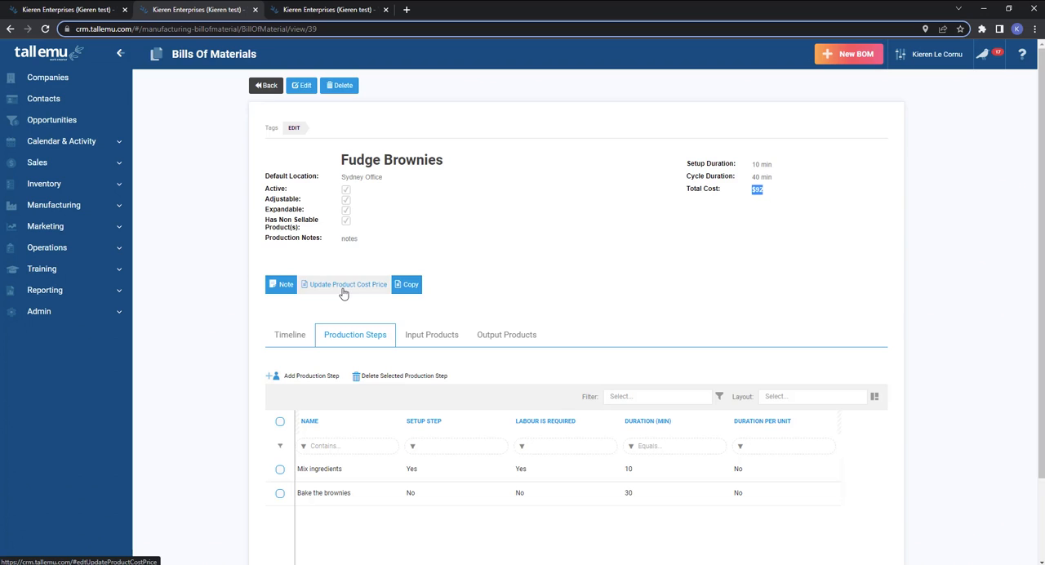
Open a blank new work order and look through the bills of material it can be based on.
click(253, 85)
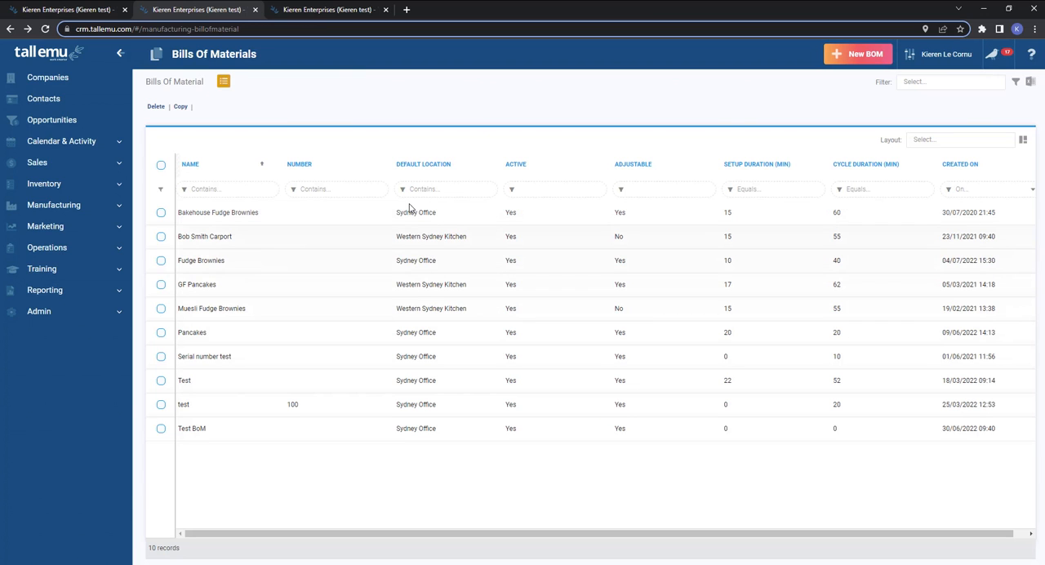
click(59, 209)
click(72, 249)
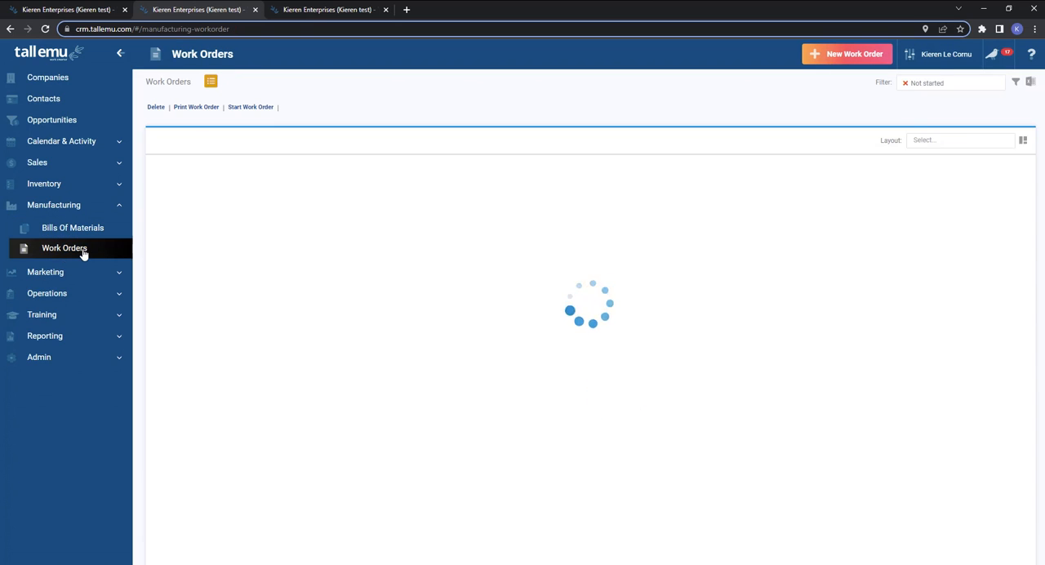
click(837, 59)
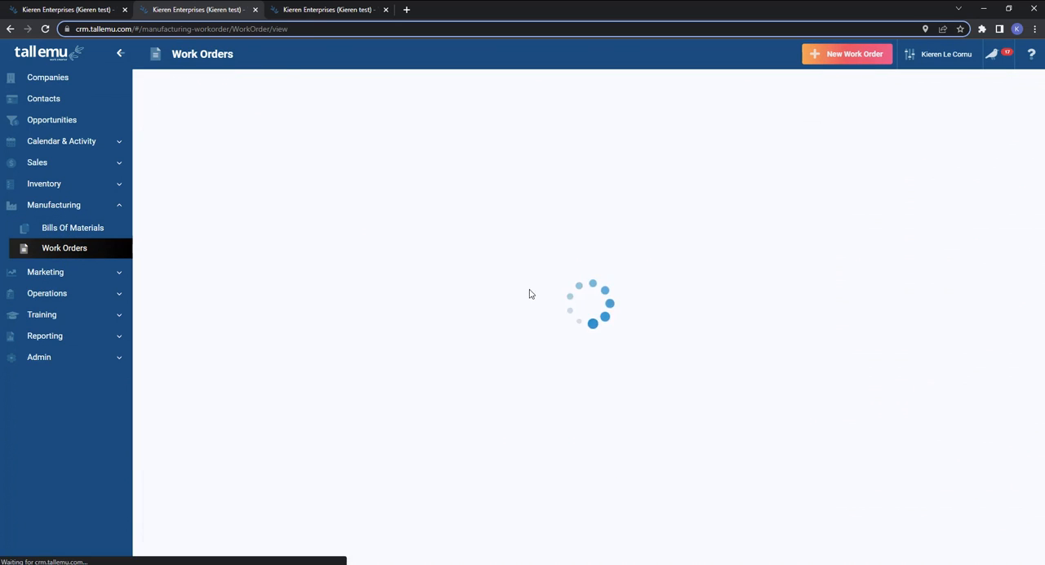
click(402, 126)
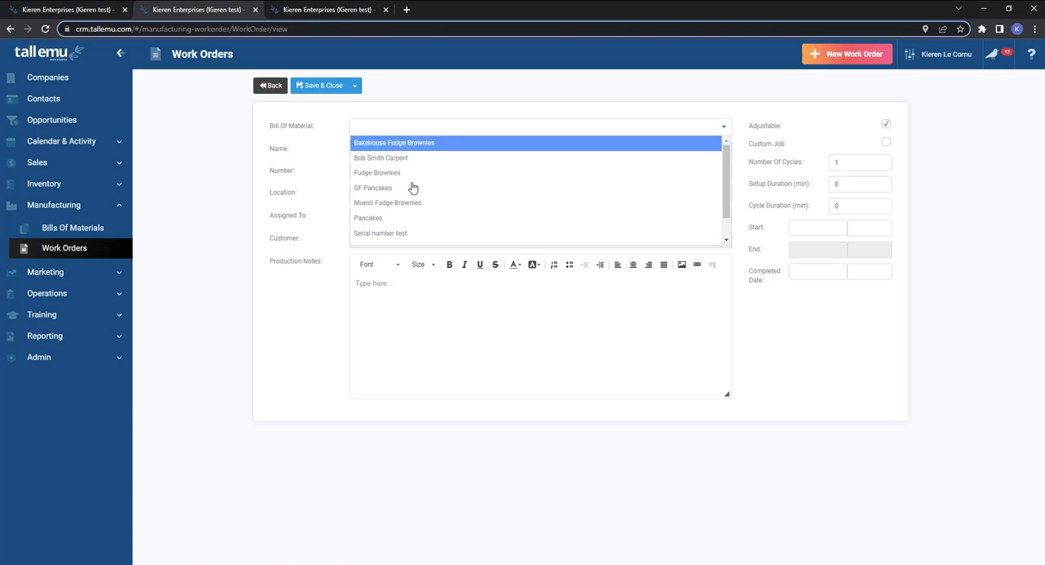
click(282, 128)
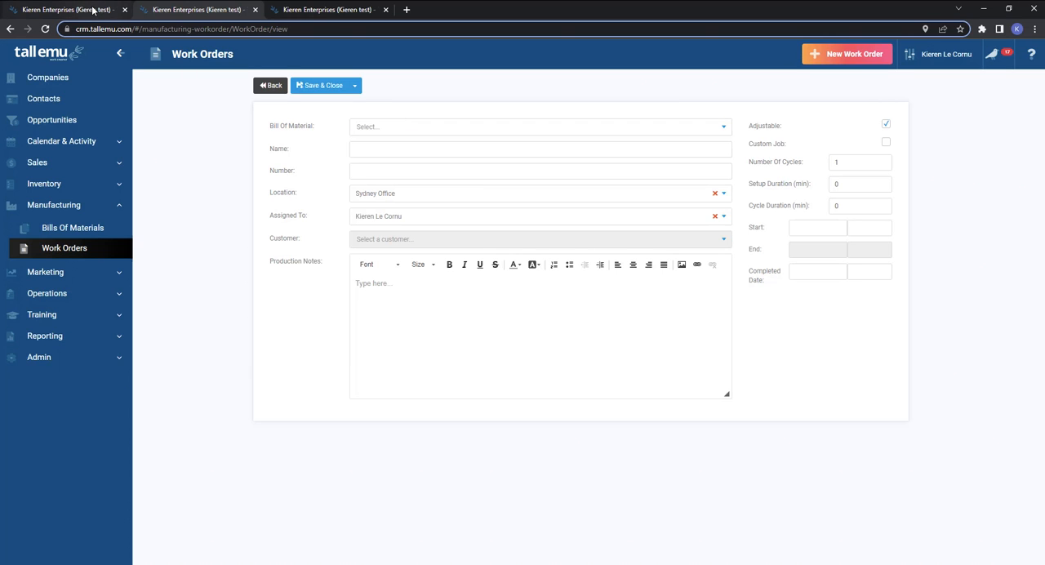
Start a new sales order in the third browser tab for the customer Bayley St Deli.
click(326, 9)
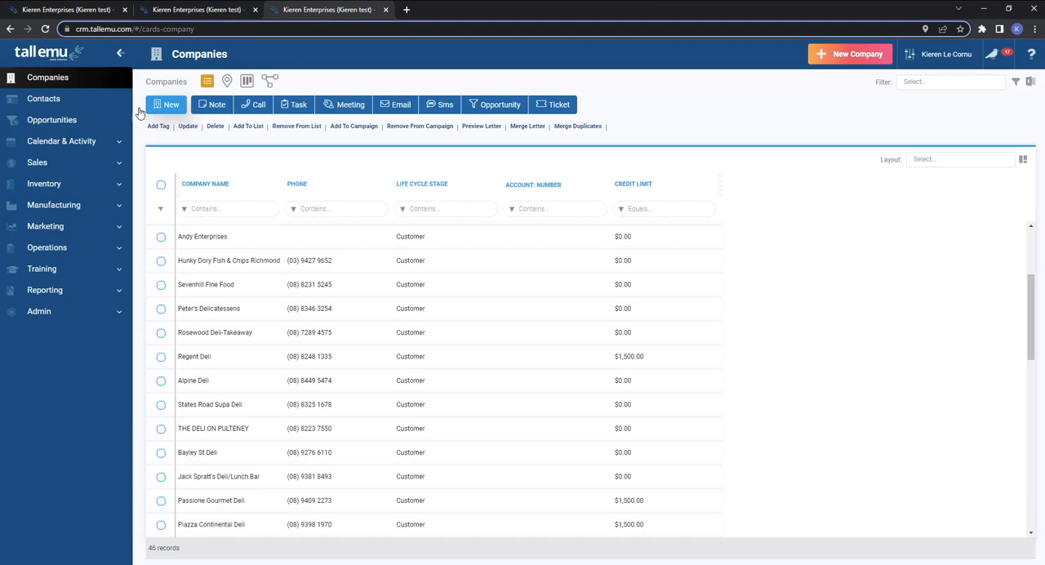
click(36, 162)
click(46, 206)
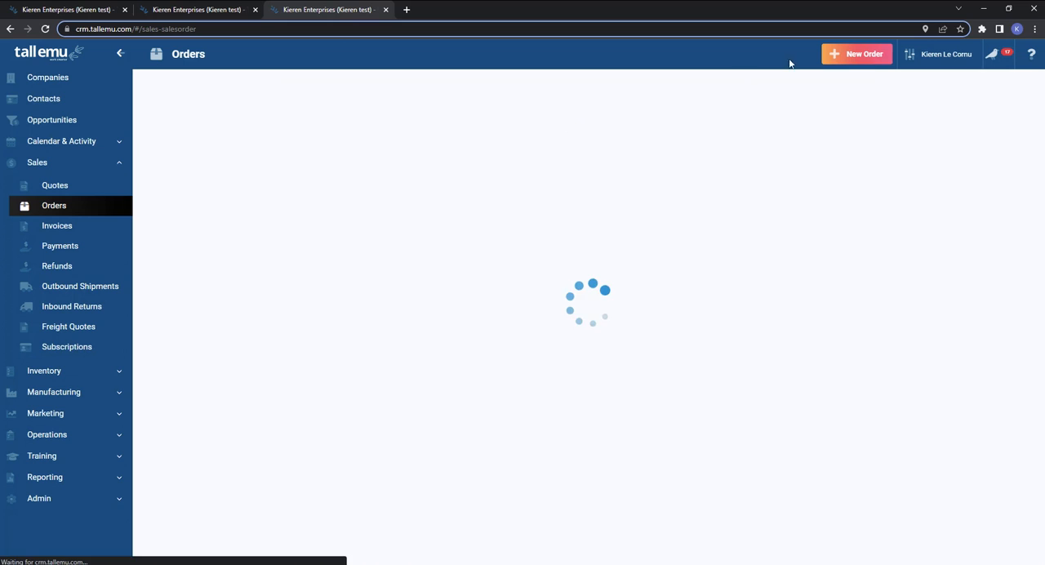
click(861, 55)
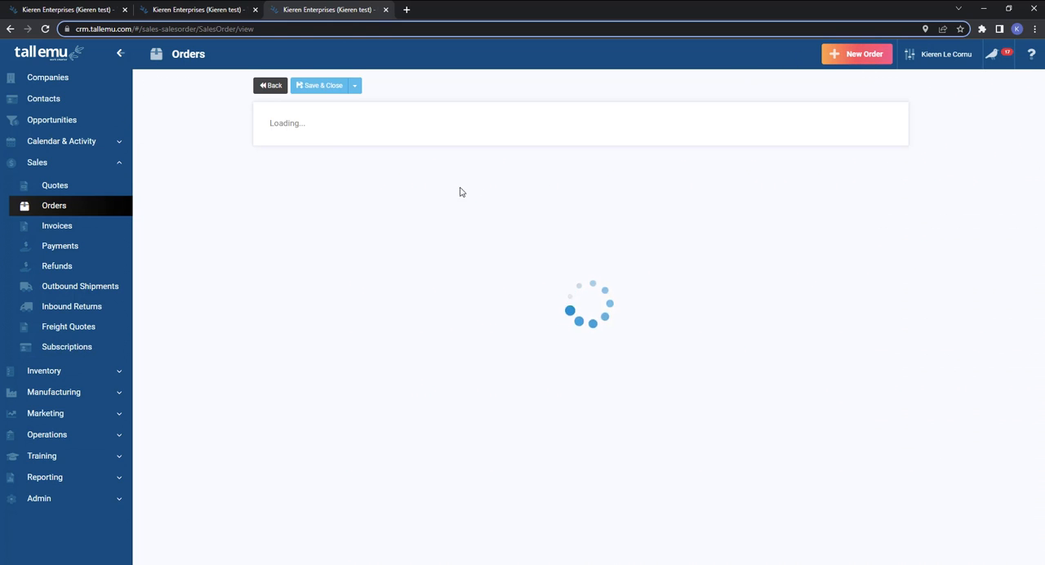
click(400, 162)
click(404, 222)
Add the BBROWNIE Bakehouse Fudge Brownie item to the sales order with a quantity of 15 and save the order.
scroll(327, 261, down, 6)
click(348, 267)
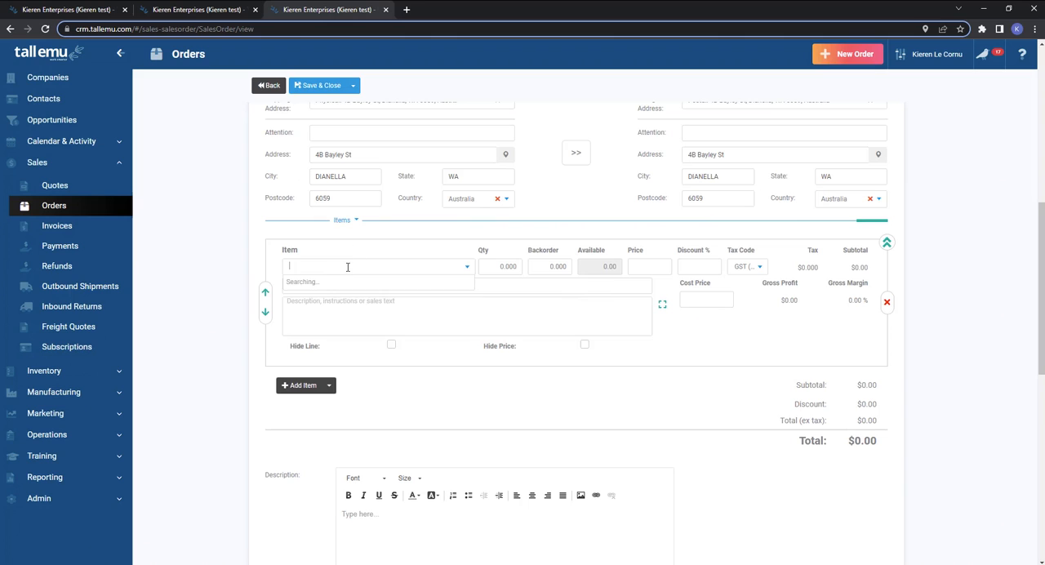
text(bro)
click(347, 282)
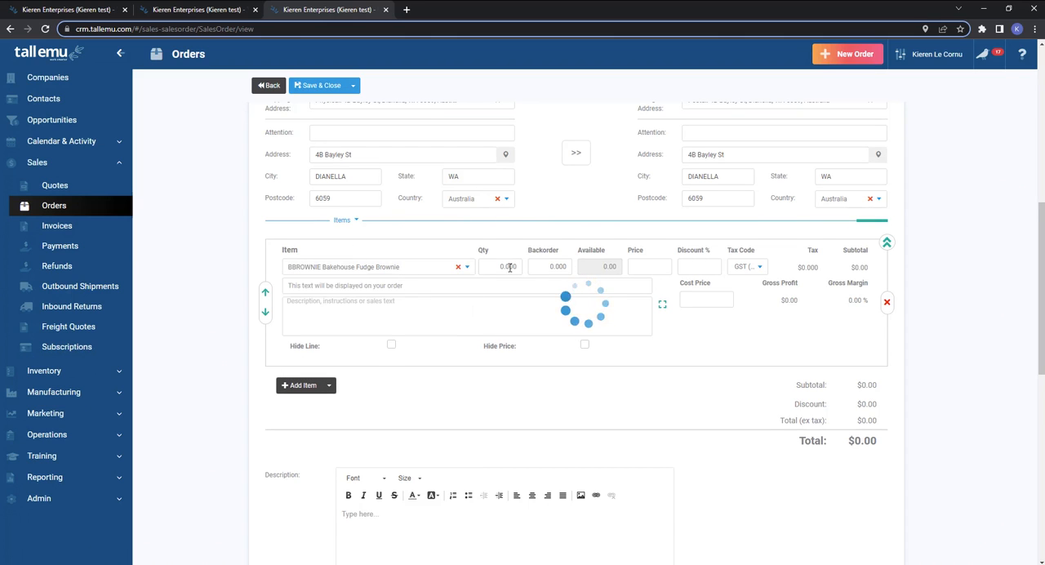
click(496, 266)
text(15)
key(Tab)
scroll(515, 302, up, 5)
click(316, 87)
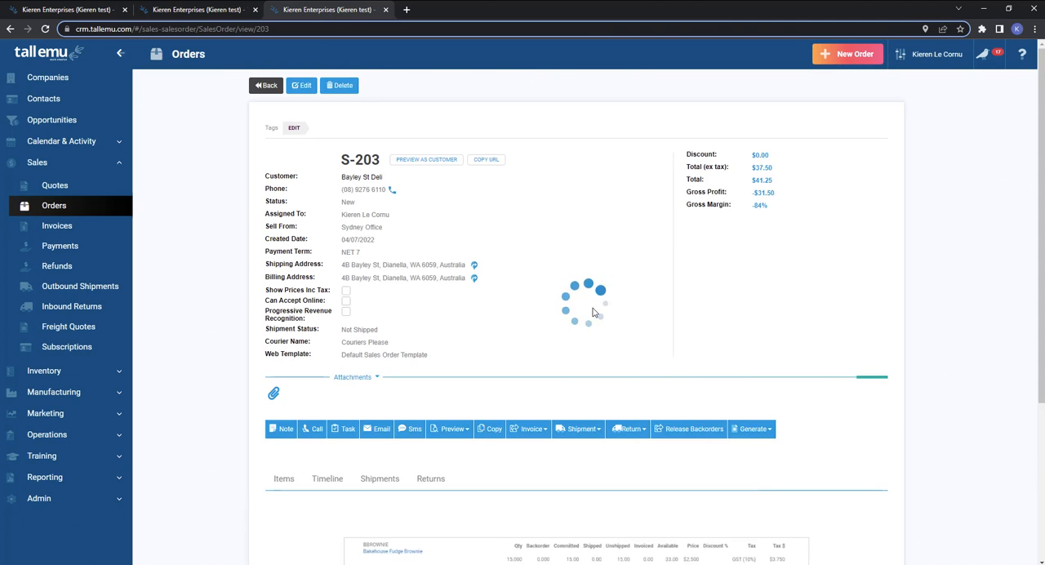
Generate a work order from the sales order using the Fudge Brownies bill of material.
scroll(334, 266, down, 3)
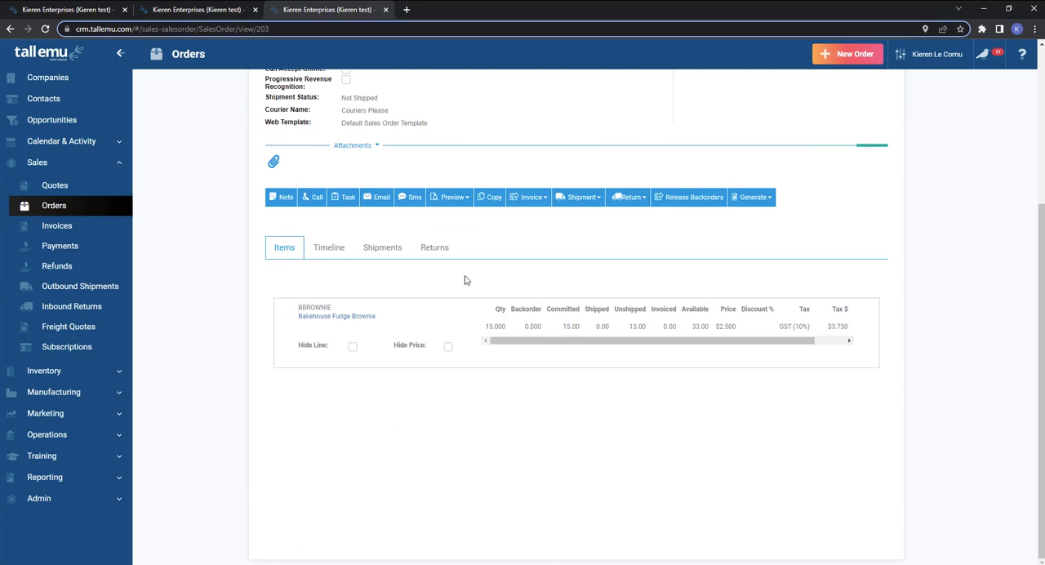
click(762, 201)
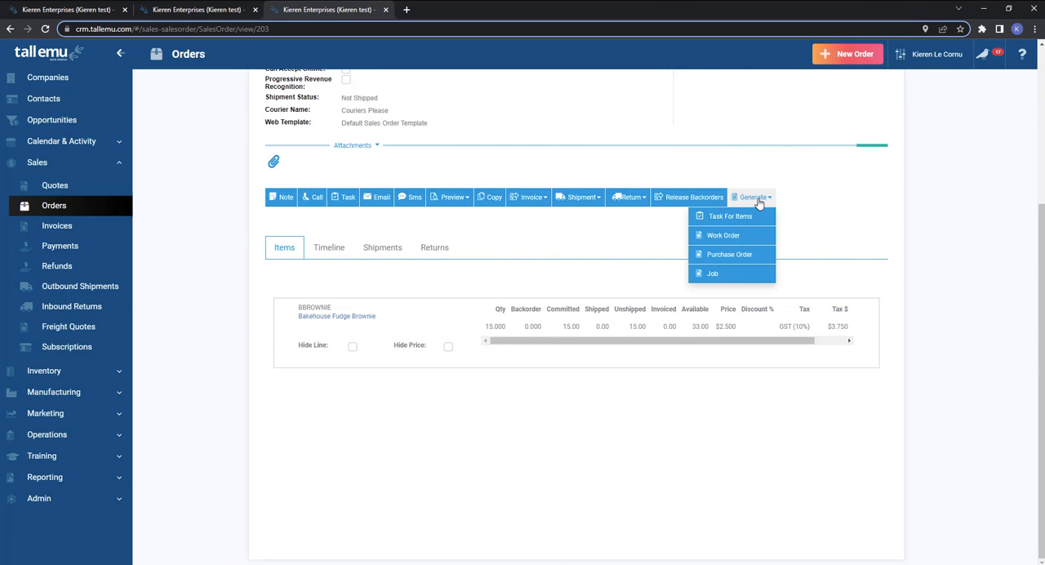
click(723, 235)
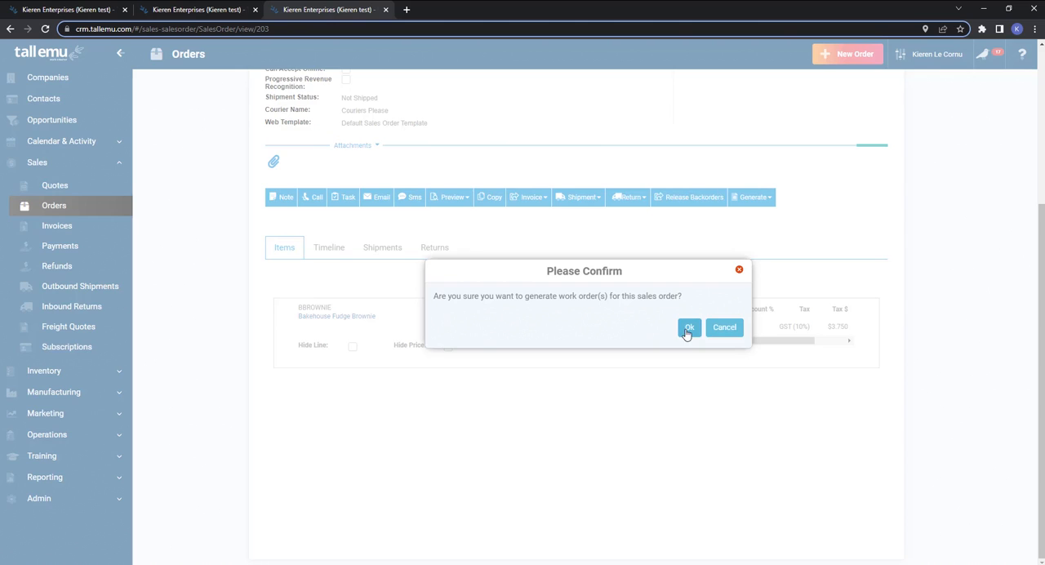
click(689, 326)
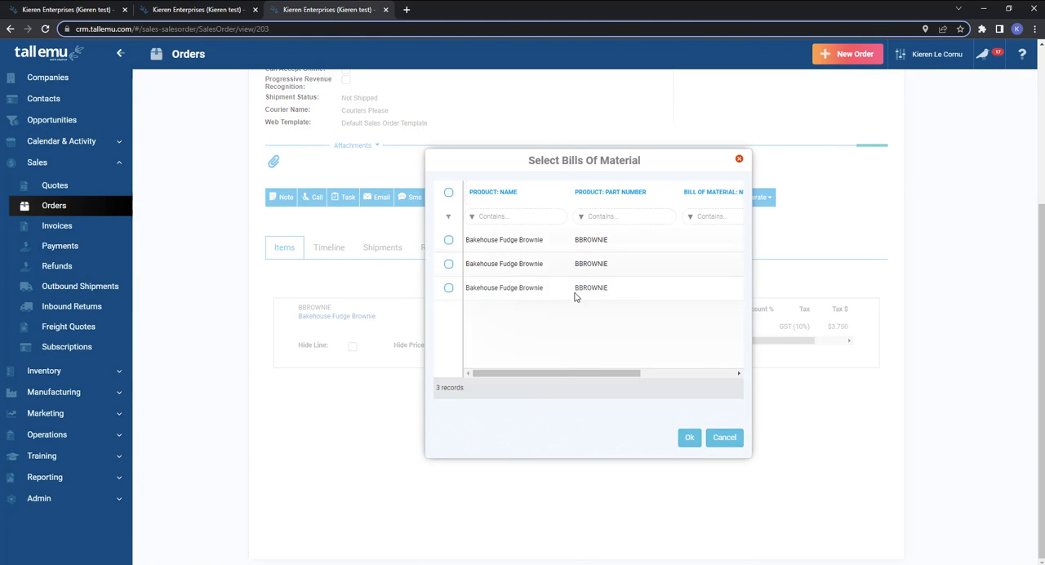
drag(560, 374, 679, 375)
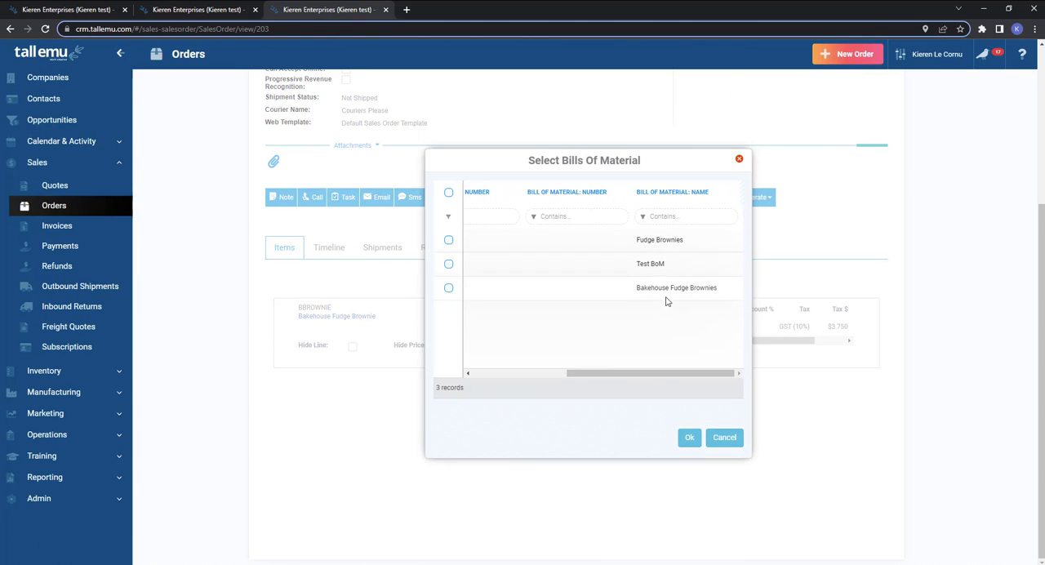
click(630, 247)
click(690, 439)
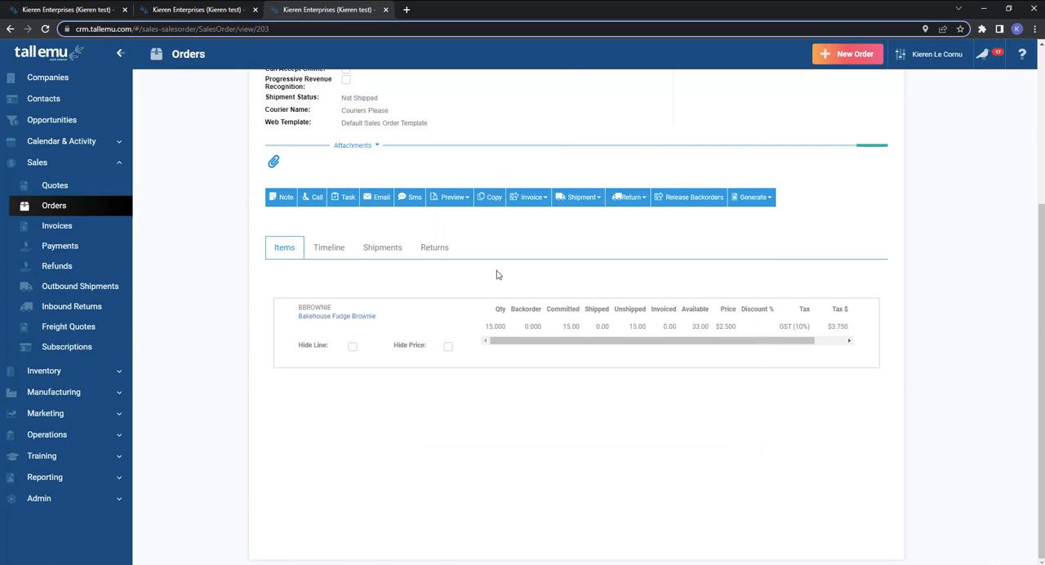
Reload the sales order and view the work orders linked to it.
scroll(473, 295, up, 4)
click(45, 29)
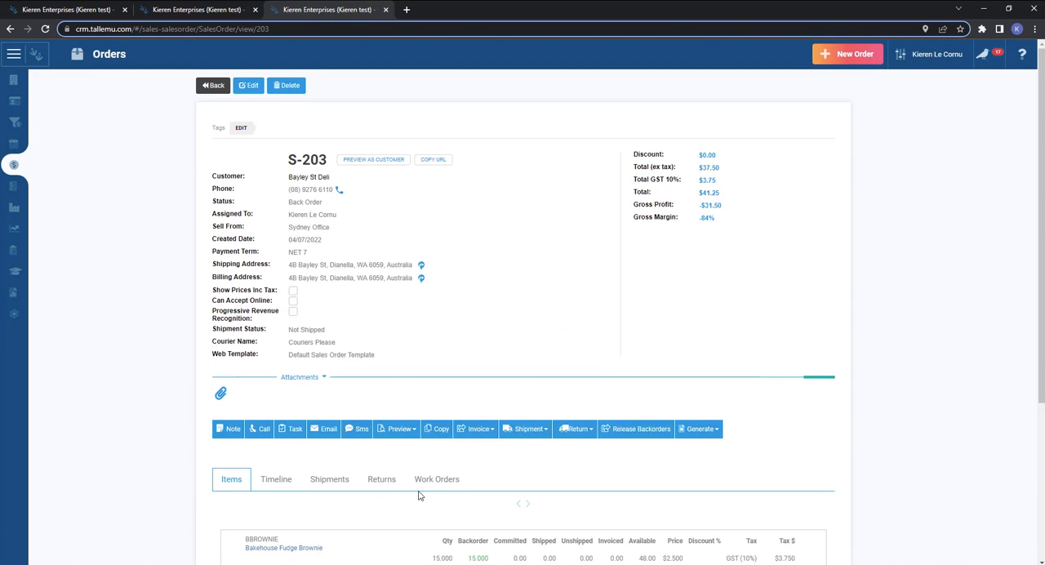
click(435, 480)
scroll(741, 346, down, 1)
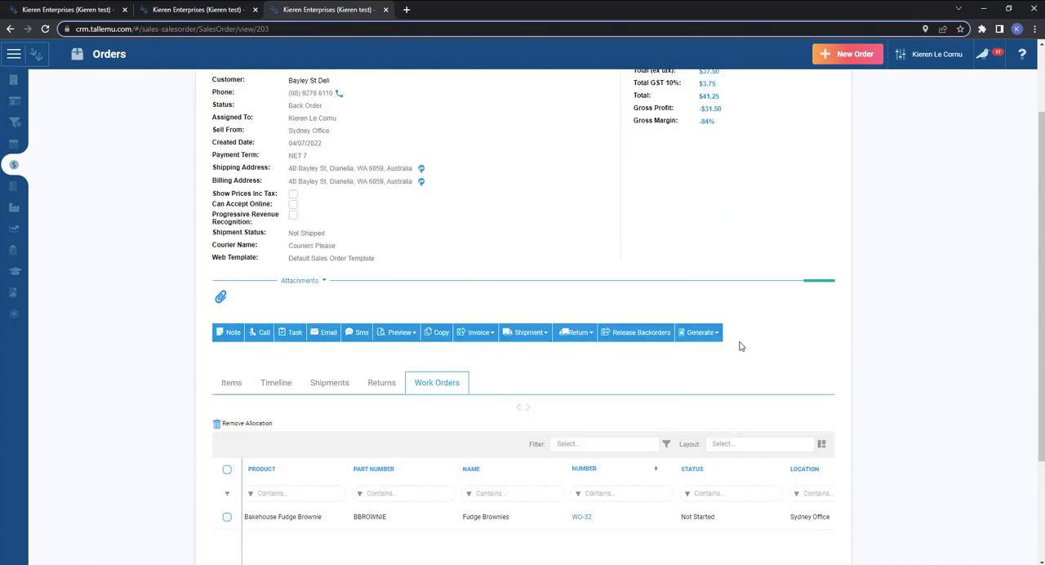
scroll(739, 346, down, 3)
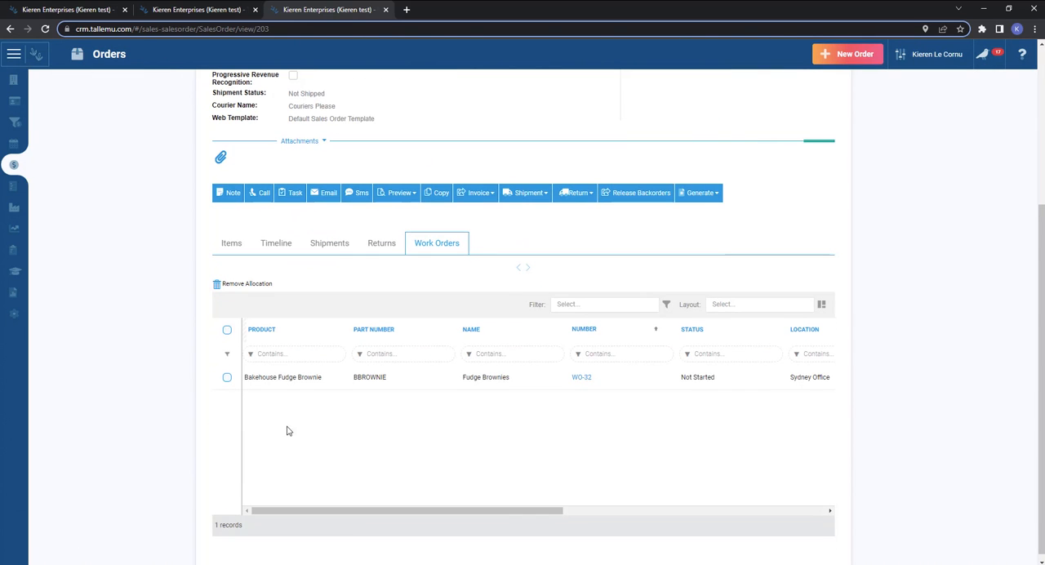
Open the linked Fudge Brownies work order, check its allocated sales orders and return to the Bayley St Deli order.
click(585, 377)
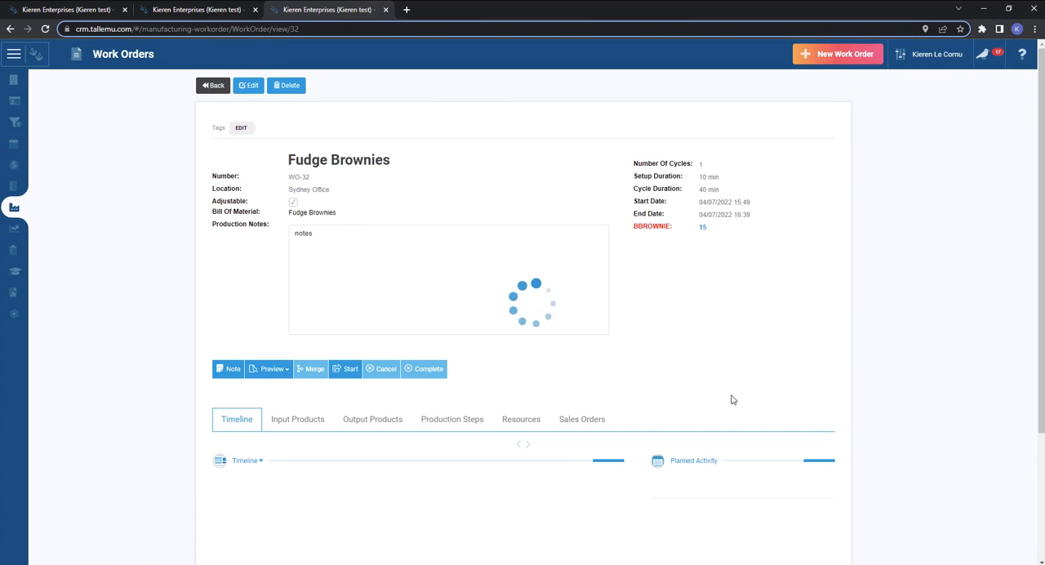
click(585, 421)
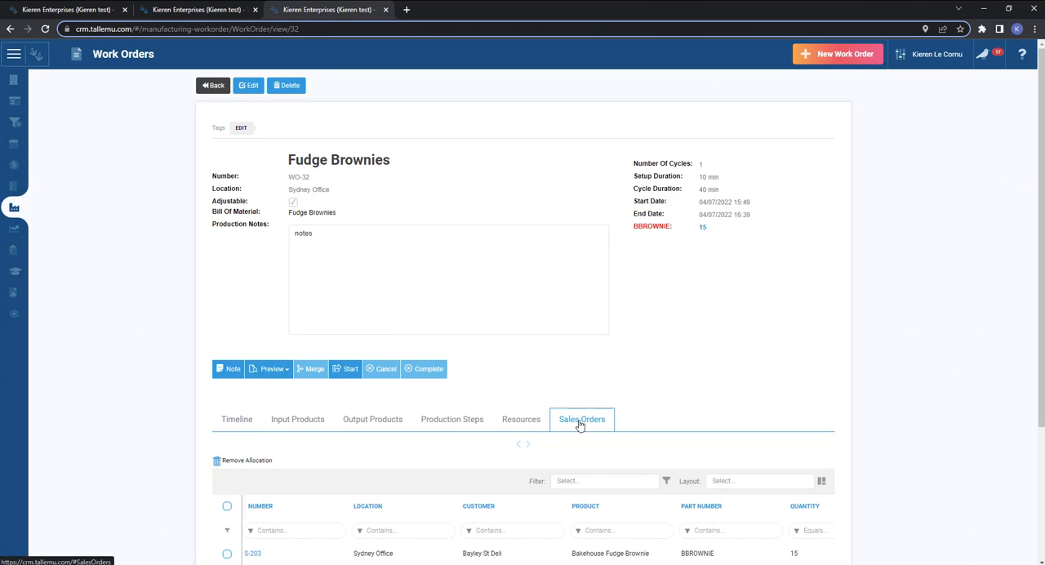
scroll(716, 407, down, 2)
click(253, 370)
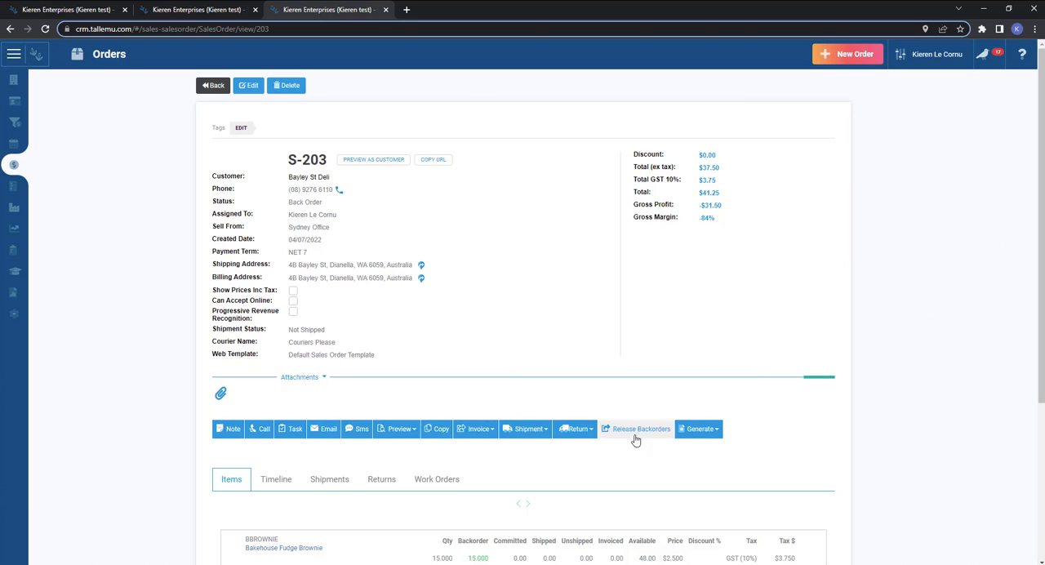
View what can be generated from the sales order, and leave the order.
click(718, 432)
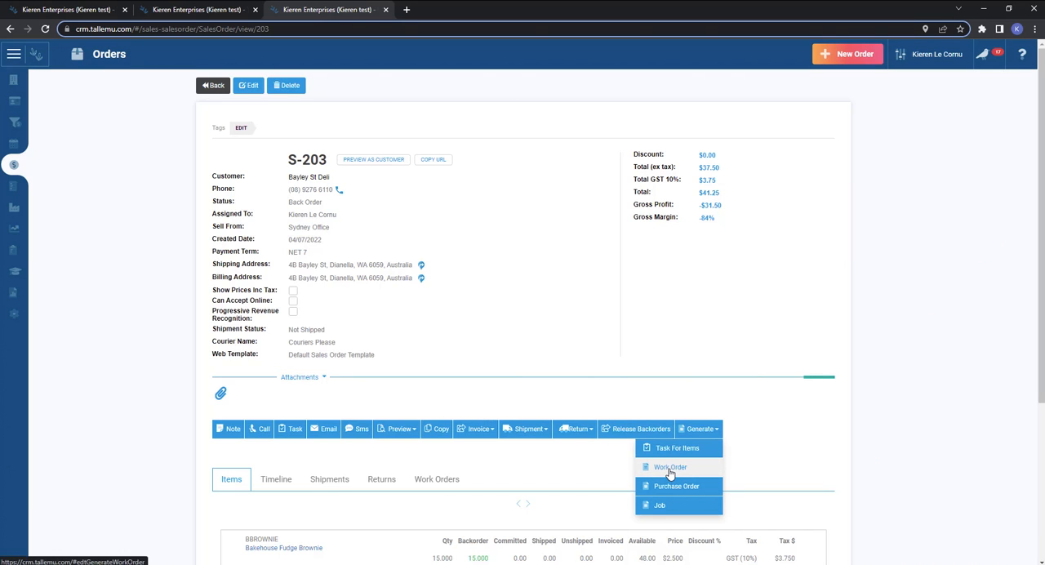
click(586, 474)
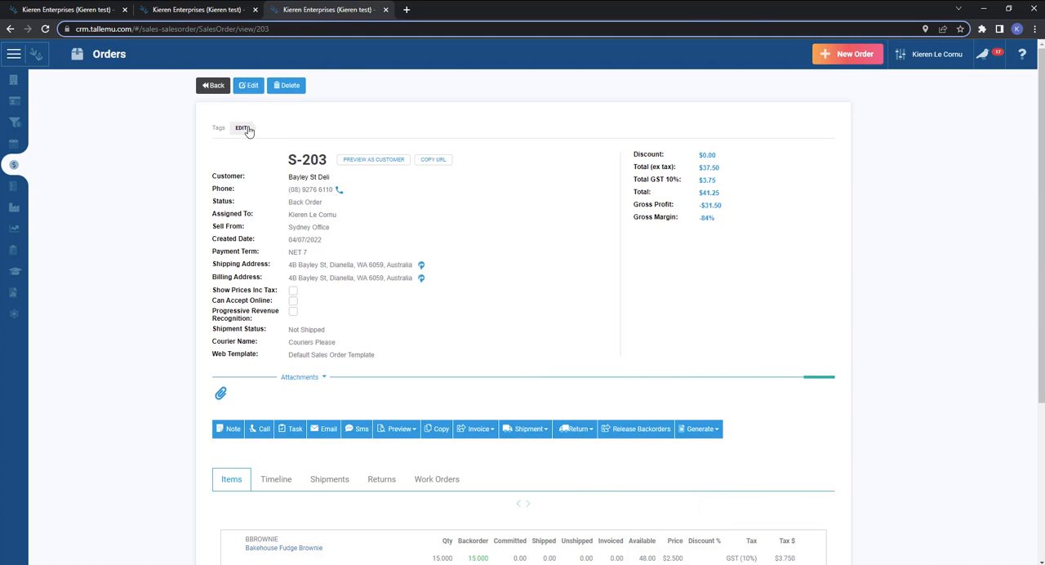
click(215, 84)
click(214, 85)
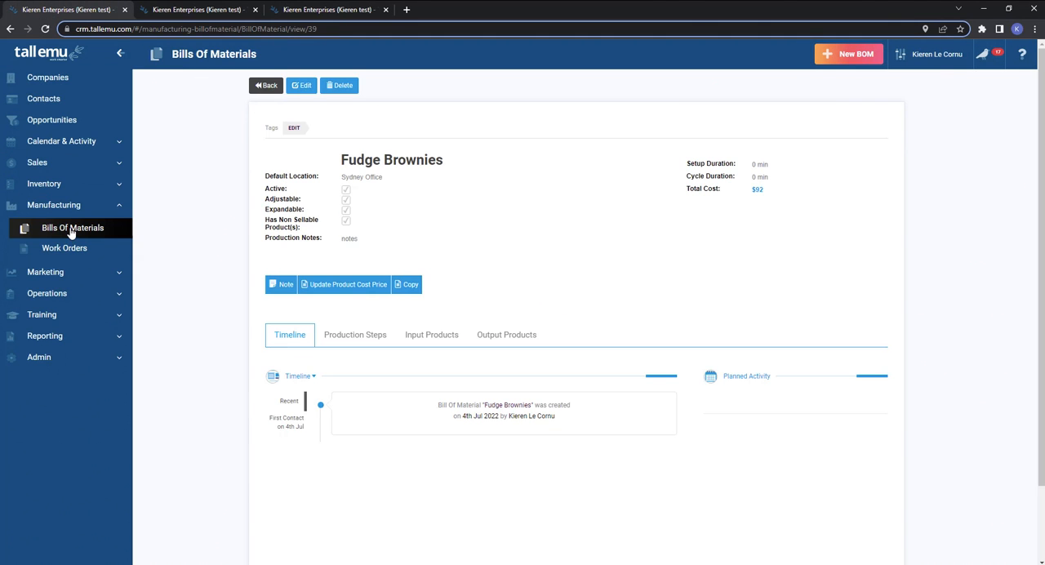